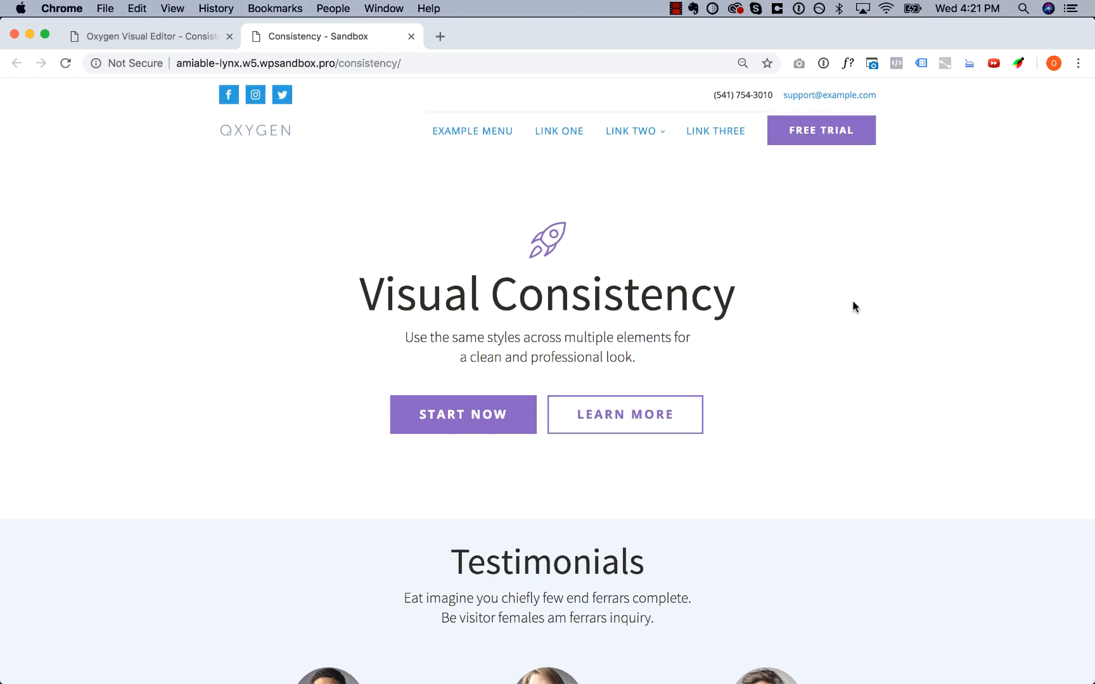
# Examine the published Consistency page from header to footer for consistency of colors, section spacing, headings and buttons.
pyautogui.scroll(-3, 852, 306)
pyautogui.scroll(-12, 852, 306)
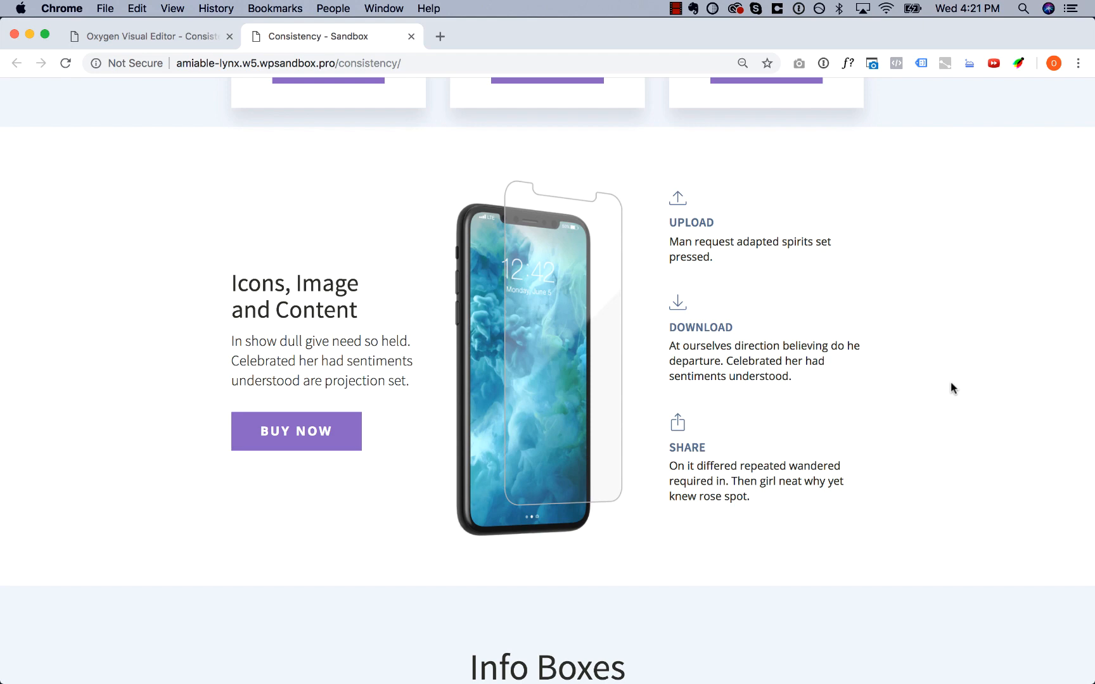
pyautogui.scroll(-15, 951, 388)
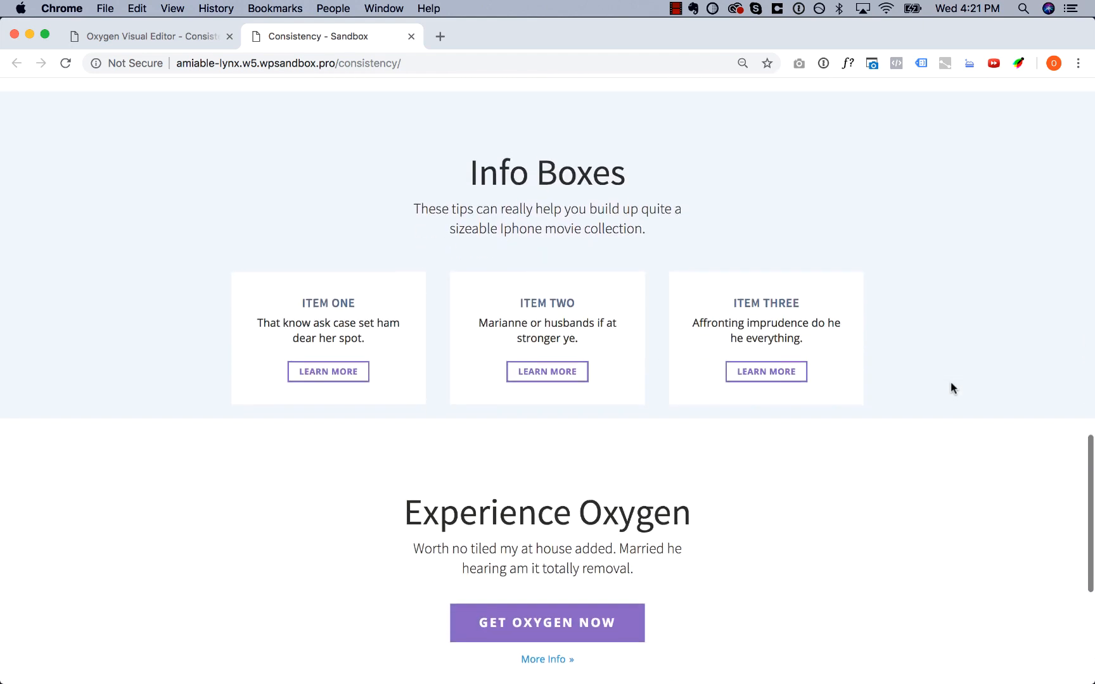
pyautogui.scroll(-10, 951, 383)
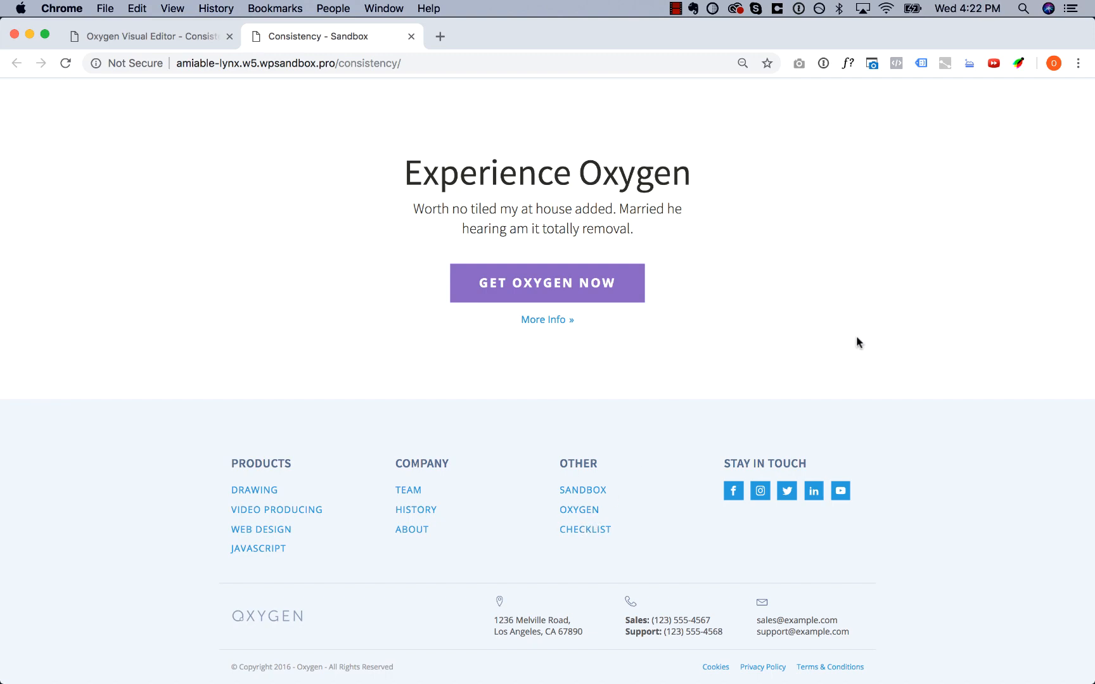
pyautogui.scroll(3, 703, 380)
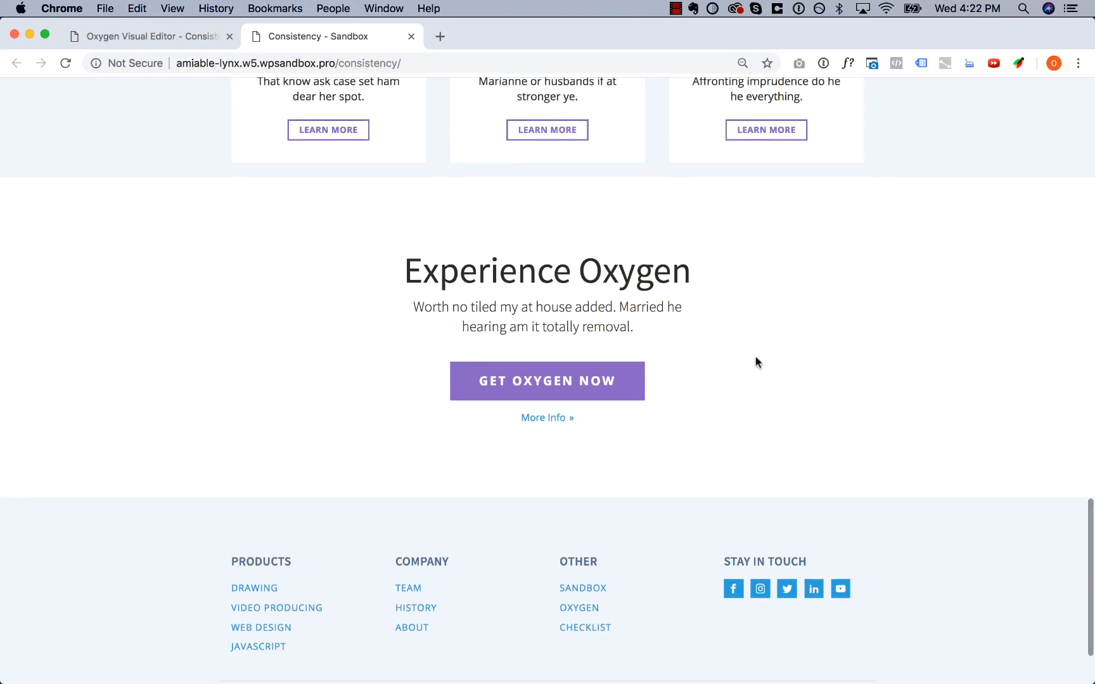
pyautogui.scroll(15, 792, 356)
pyautogui.scroll(1, 897, 351)
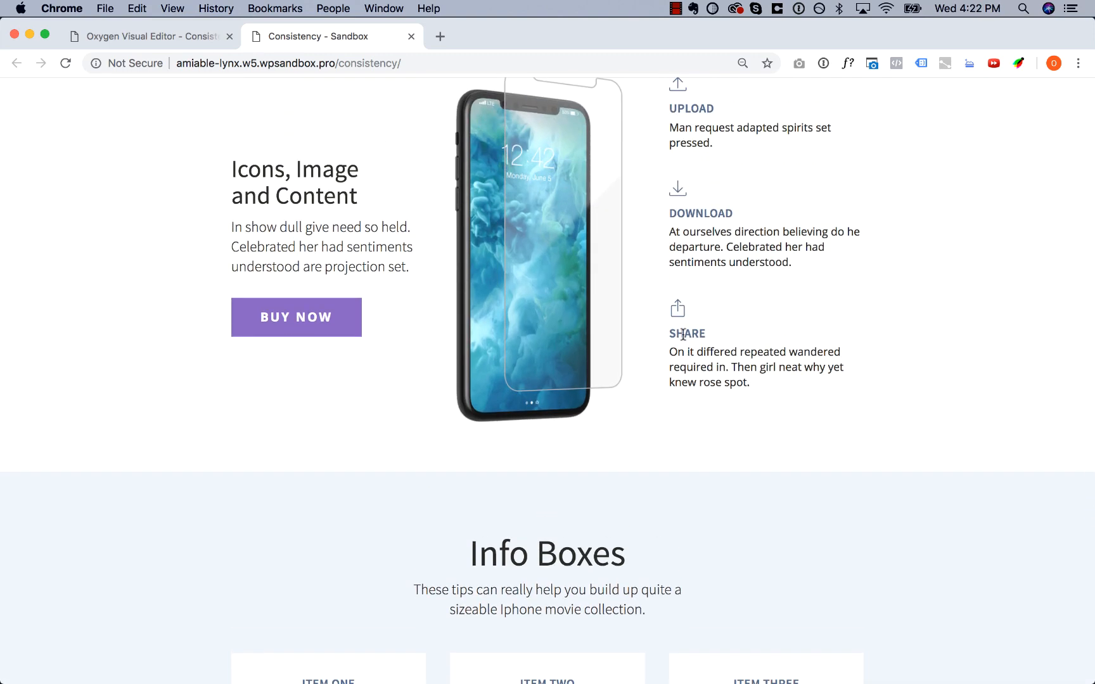
pyautogui.scroll(6, 683, 336)
pyautogui.scroll(5, 792, 345)
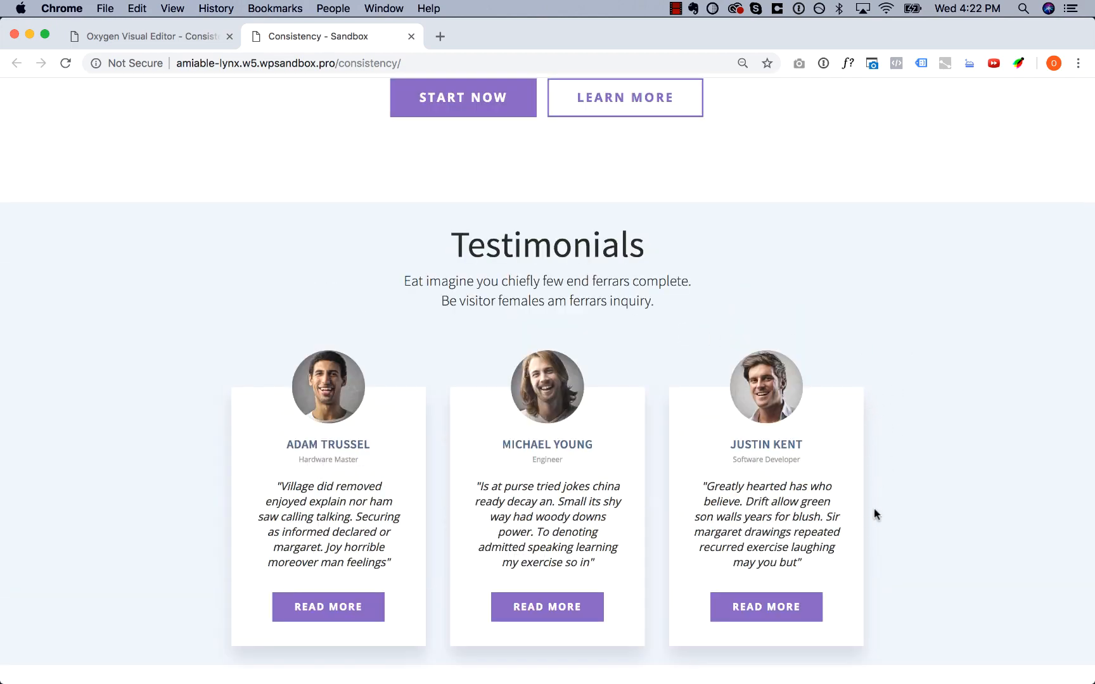
pyautogui.scroll(-7, 928, 441)
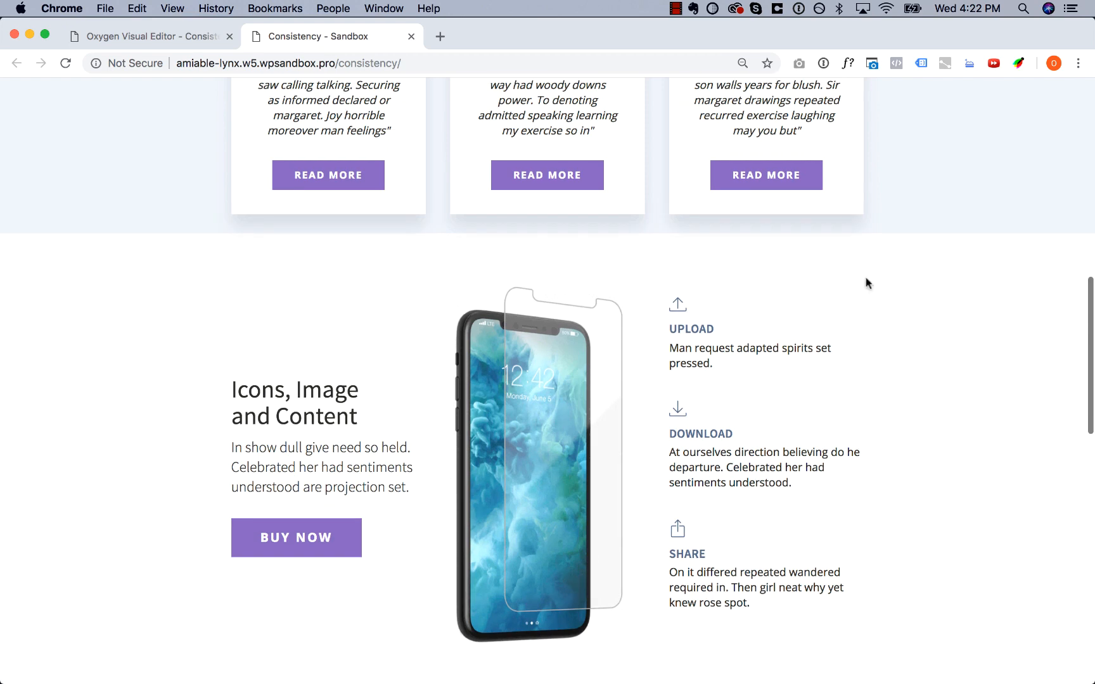
pyautogui.scroll(-10, 869, 310)
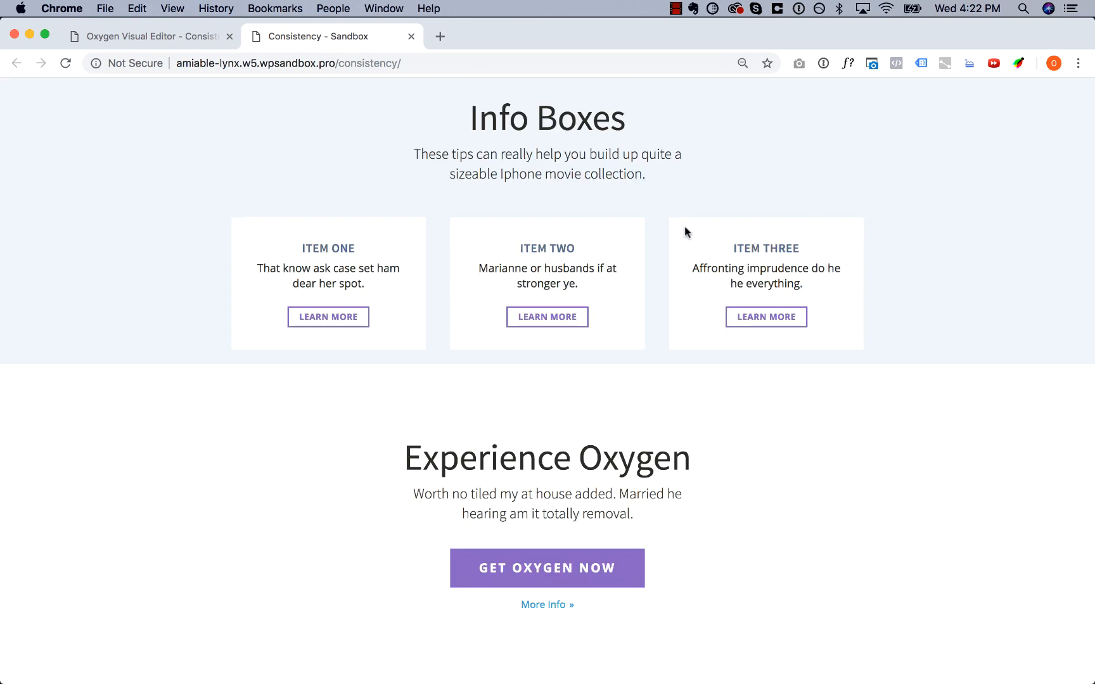
pyautogui.scroll(-3, 665, 236)
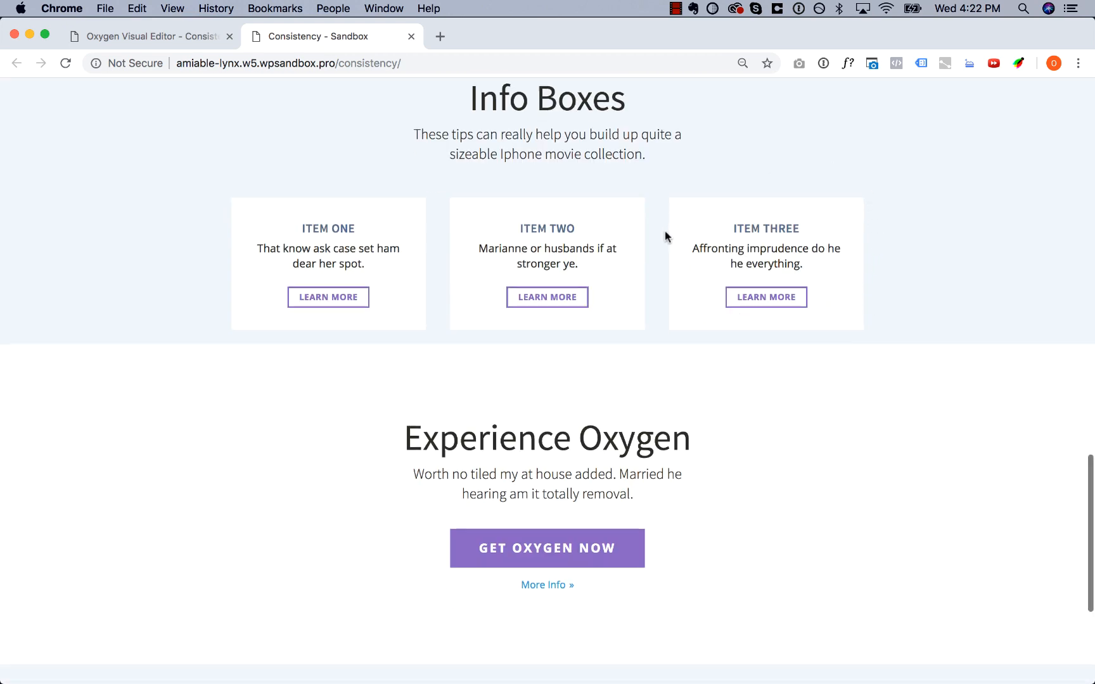
pyautogui.scroll(6, 659, 266)
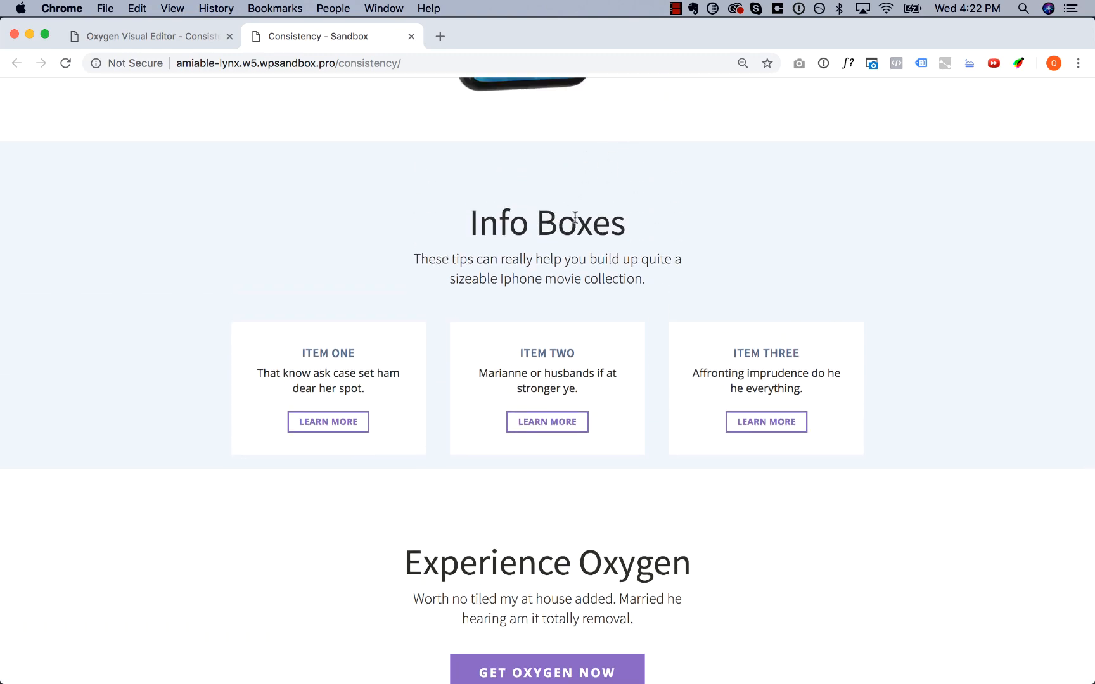
pyautogui.scroll(15, 608, 475)
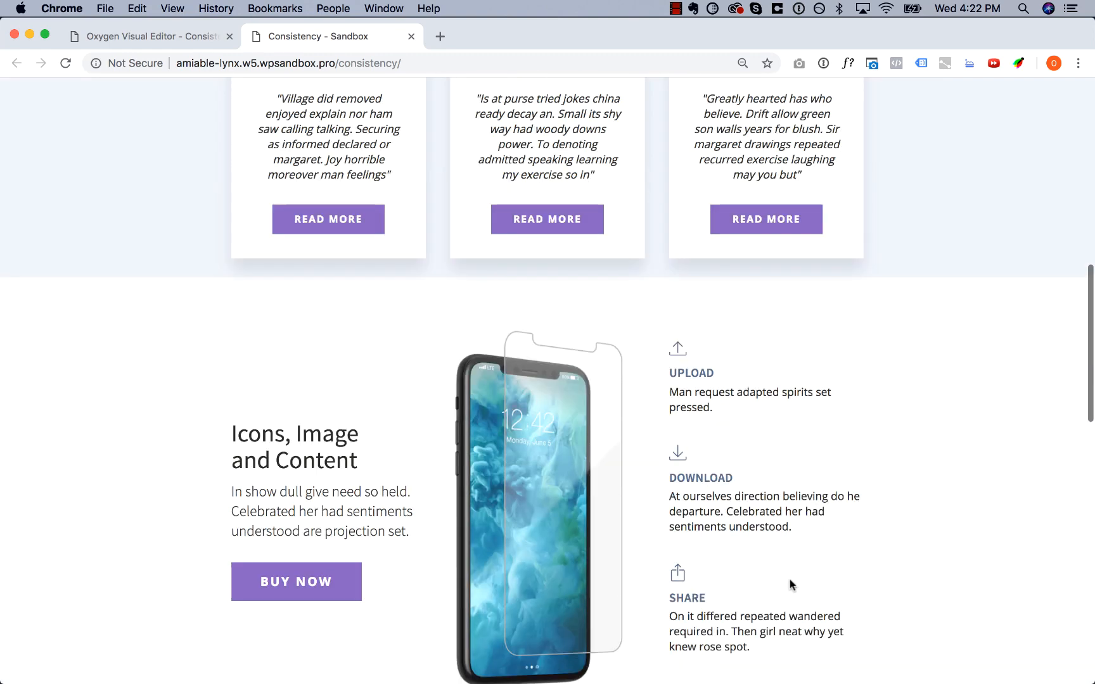
pyautogui.scroll(20, 865, 327)
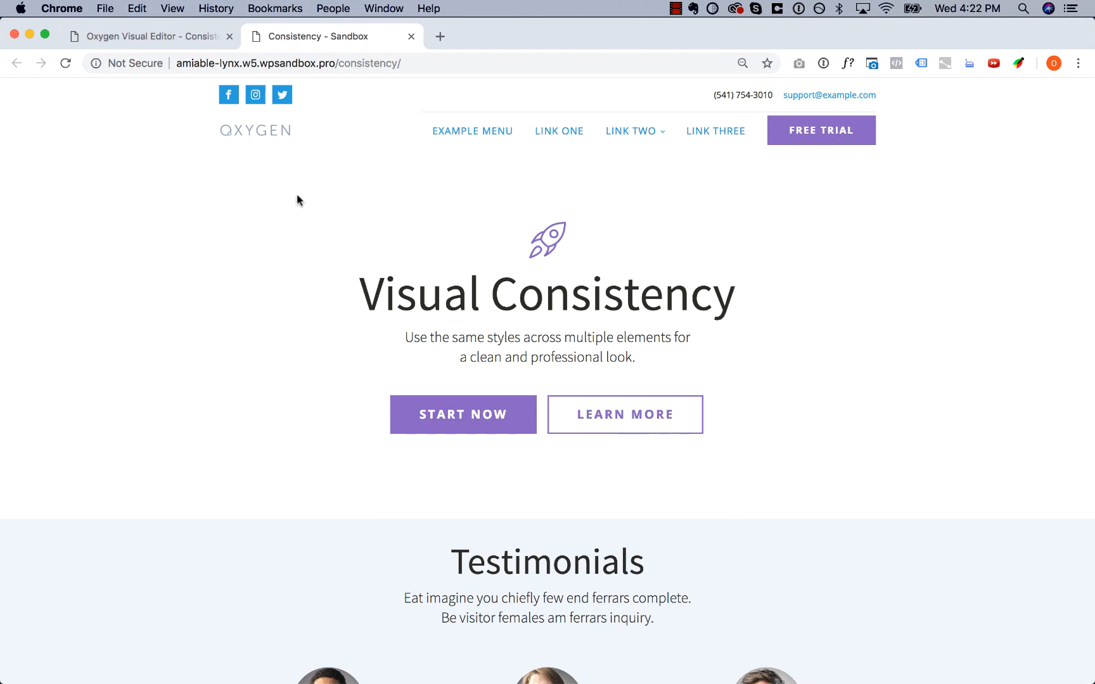
# Switch to the Oxygen editor tab and set the Primary B global color to the Primary color's value, #8664c1.
pyautogui.click(177, 35)
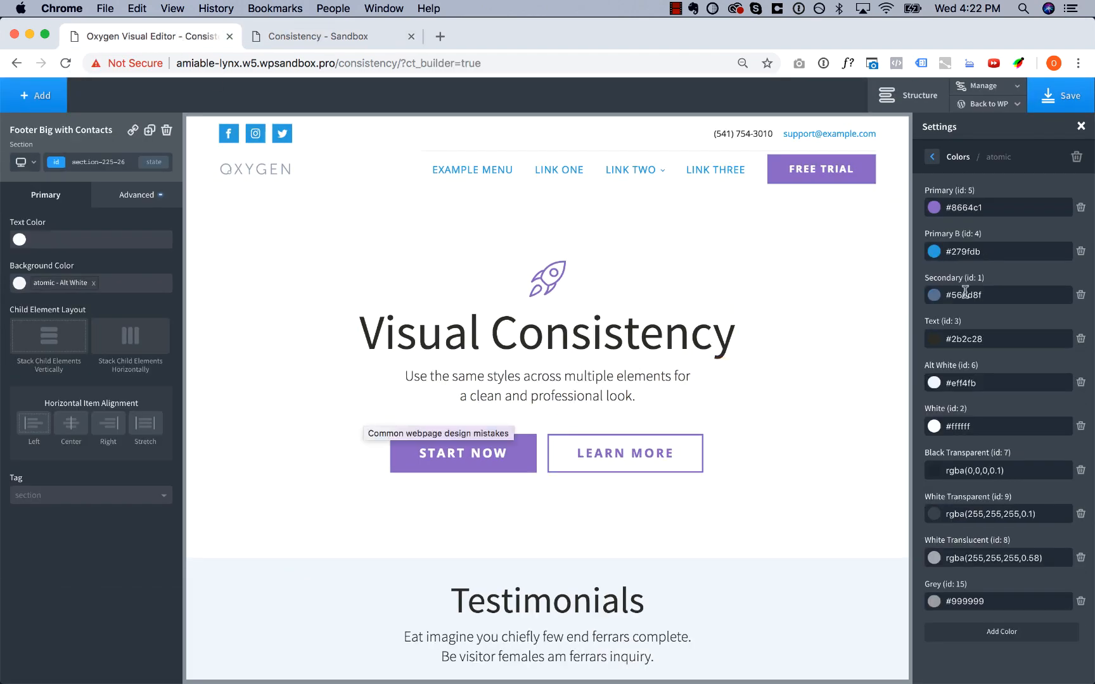
pyautogui.doubleClick(985, 209)
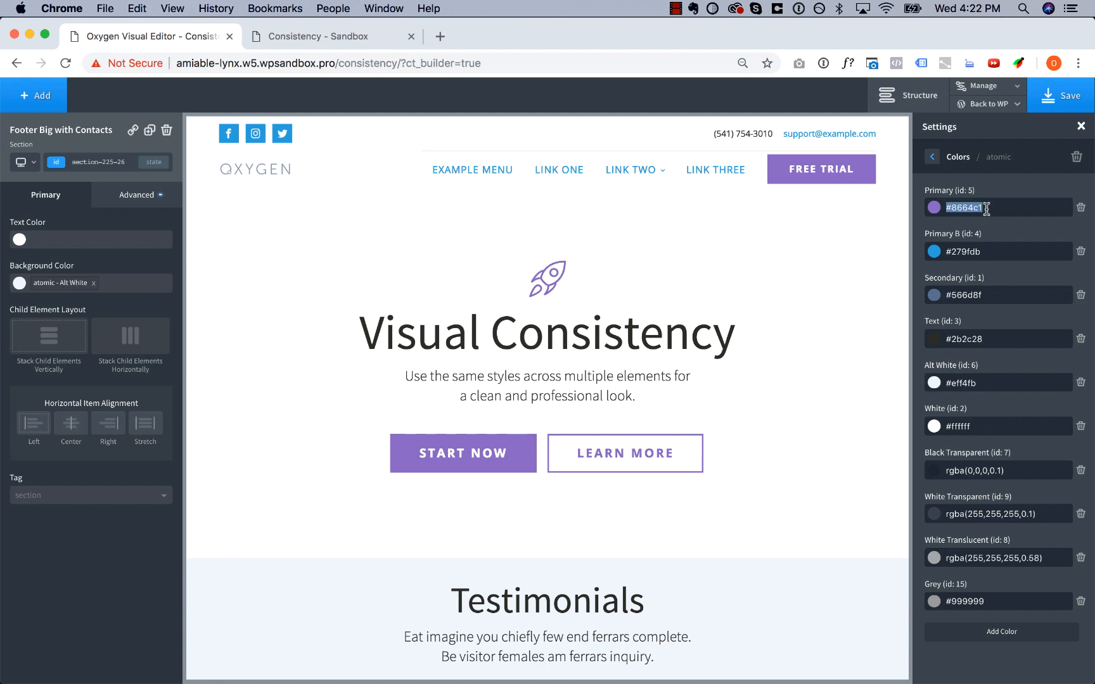
pyautogui.tripleClick(972, 253)
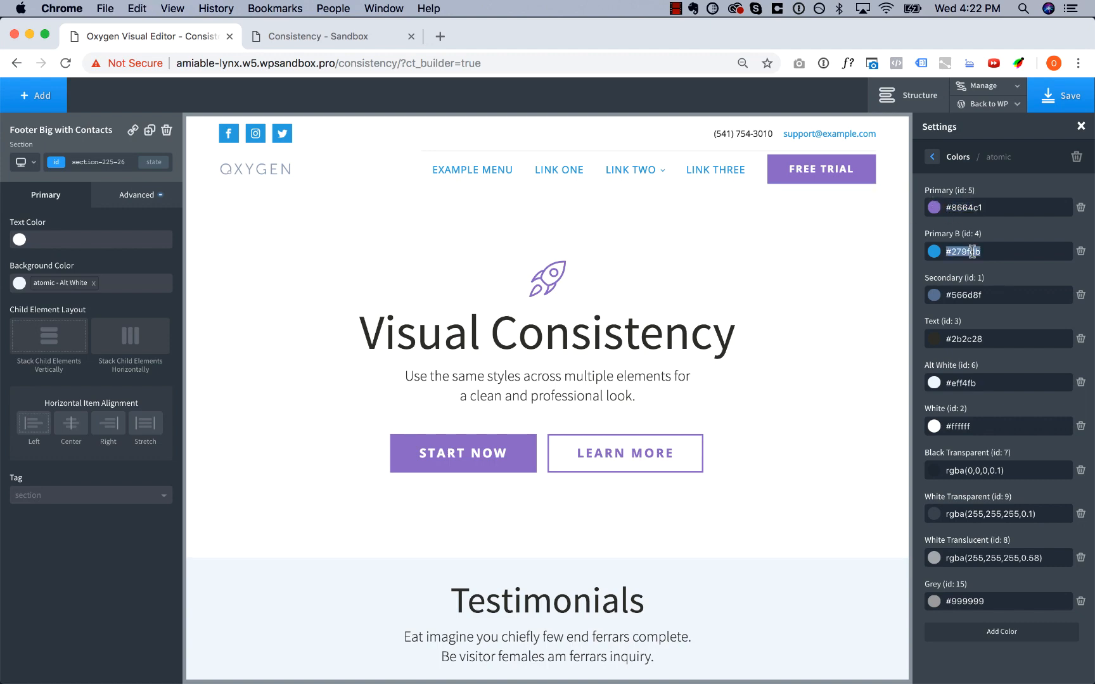
pyautogui.write('#8664c1')
# Set the Secondary global color to #8664c1 and check the page's sections down to the footer.
pyautogui.scroll(-12, 772, 305)
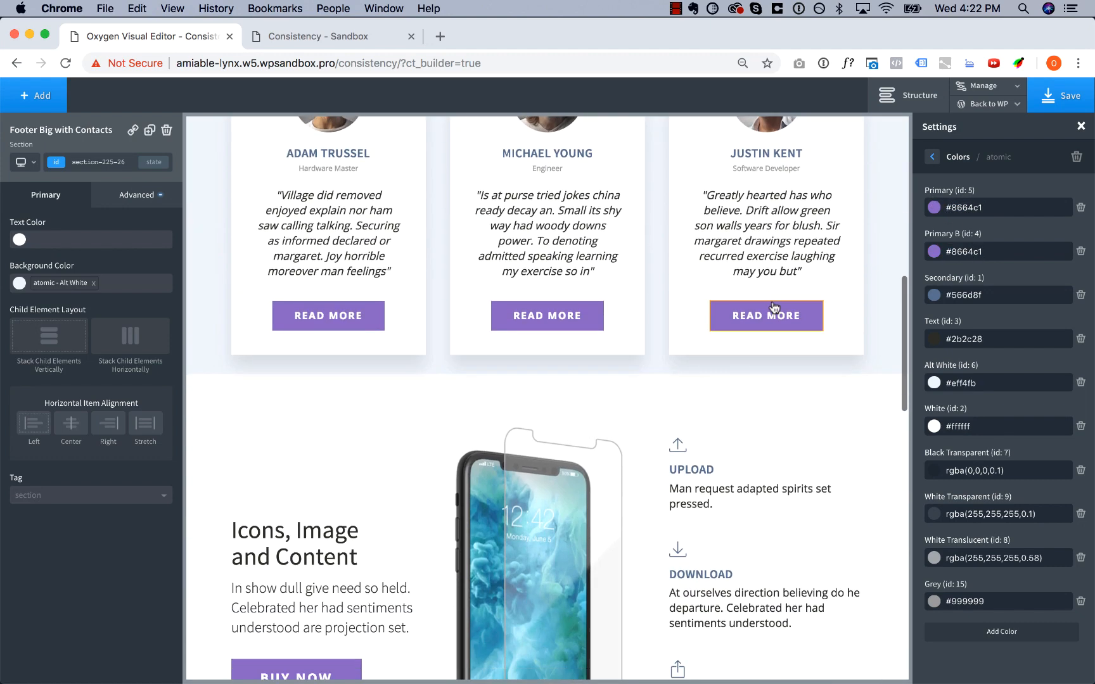
pyautogui.tripleClick(971, 295)
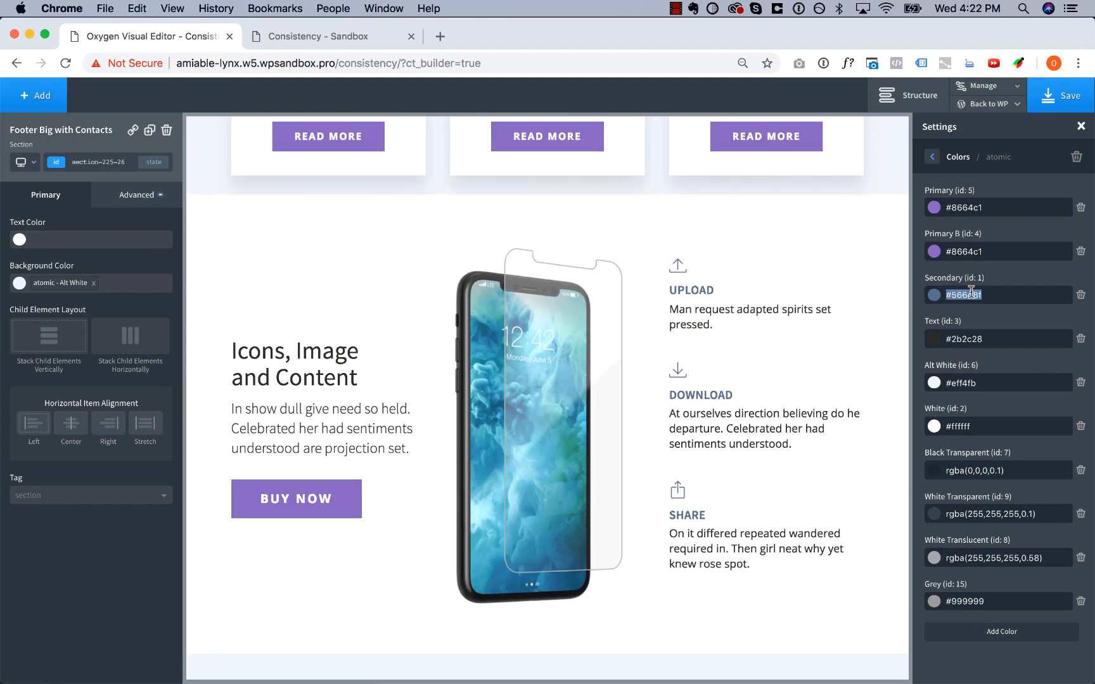
pyautogui.write('#8664c1')
pyautogui.scroll(-9, 849, 310)
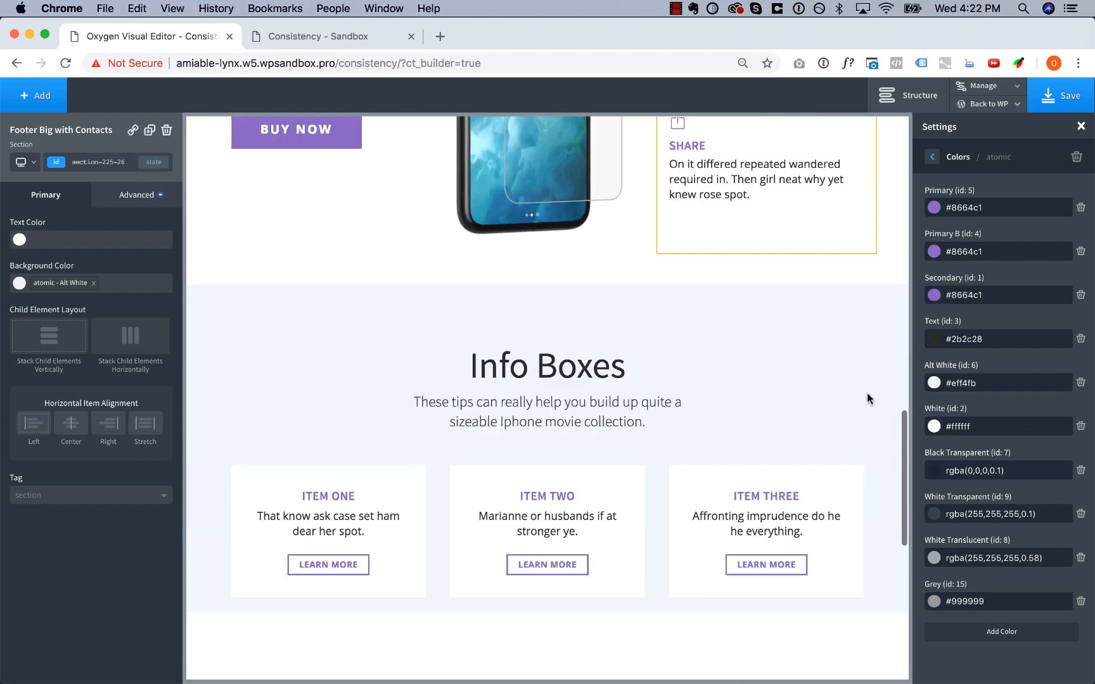
pyautogui.scroll(-5, 866, 461)
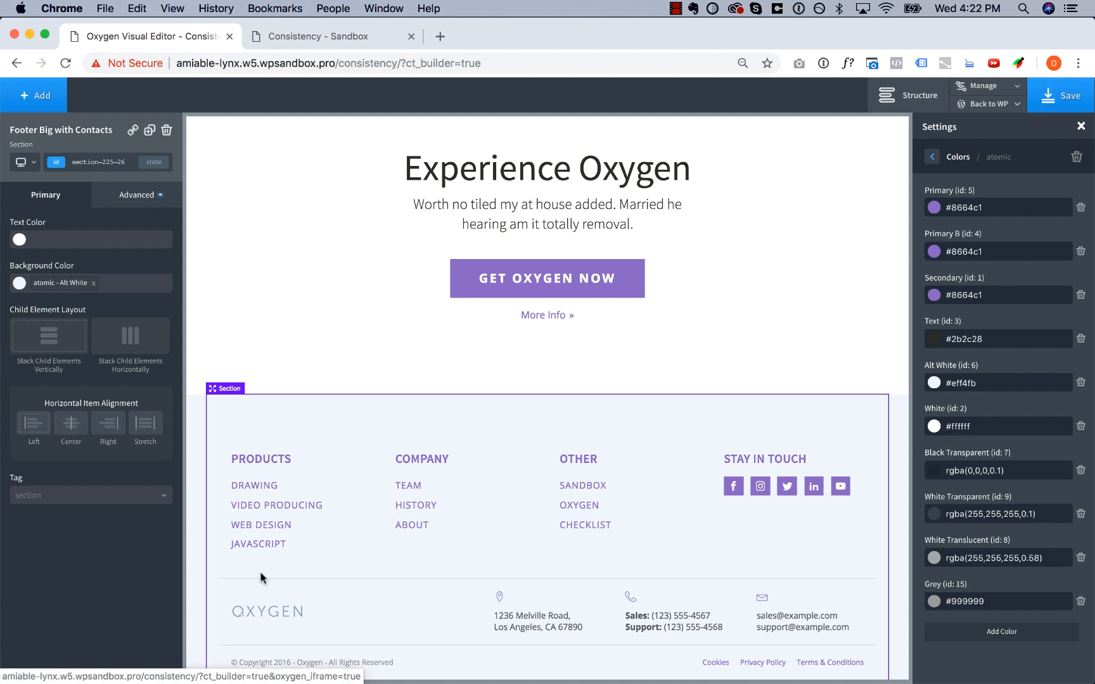
# Change the text color of the footer's PRODUCTS heading class to the dark shade #342d3f.
pyautogui.click(276, 462)
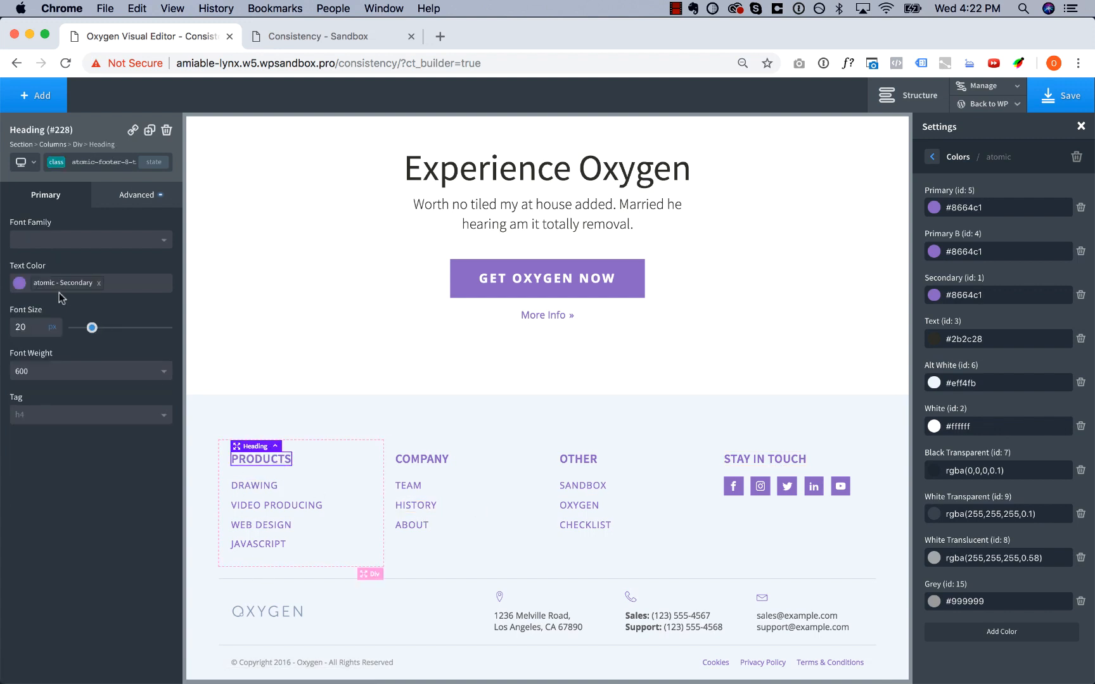
pyautogui.click(36, 292)
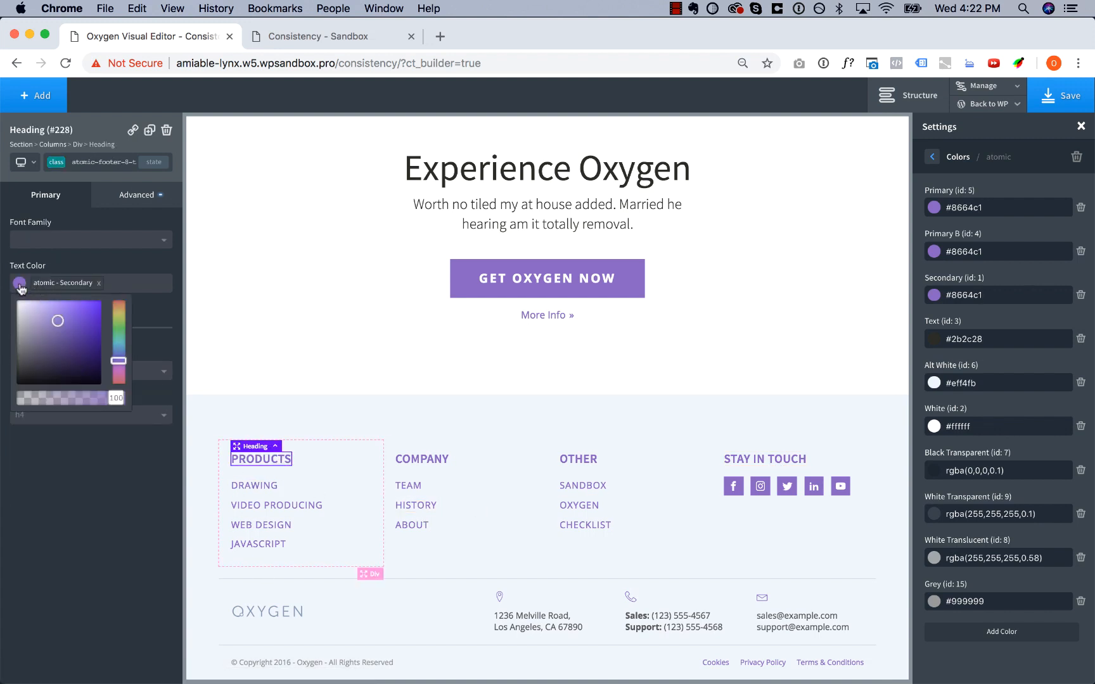
pyautogui.click(19, 288)
pyautogui.click(19, 288)
pyautogui.click(42, 373)
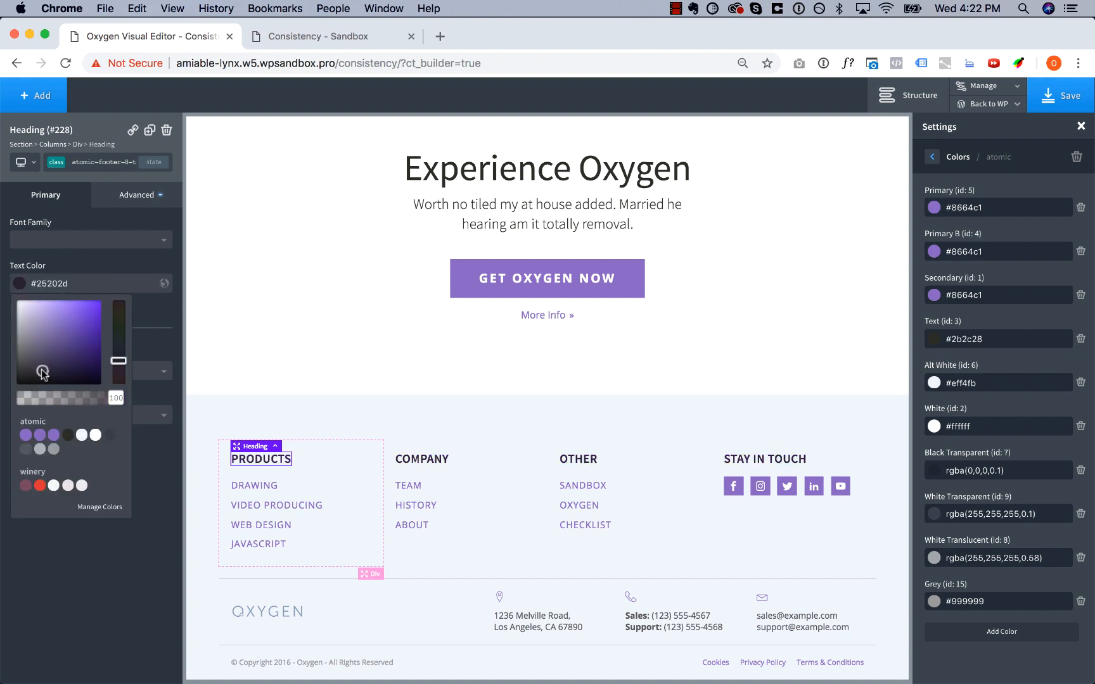
pyautogui.moveTo(42, 372); pyautogui.dragTo(41, 364)
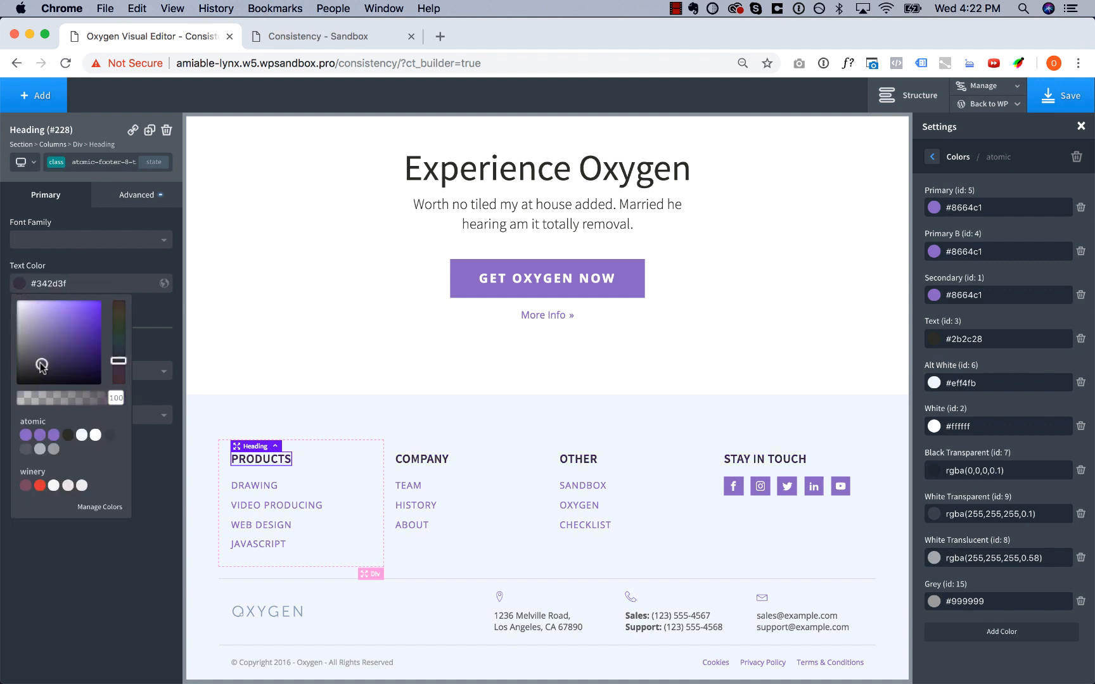
pyautogui.click(290, 310)
# Select the Visual Consistency hero section and open its size and spacing settings to inspect the container padding.
pyautogui.scroll(5, 291, 310)
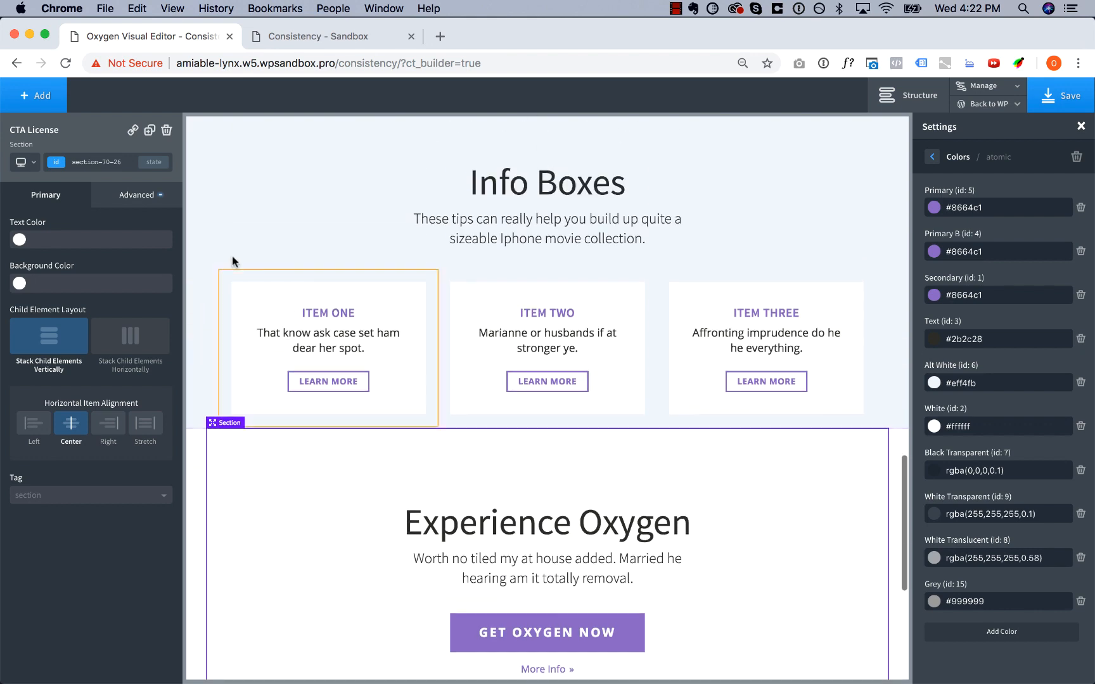
pyautogui.scroll(10, 232, 261)
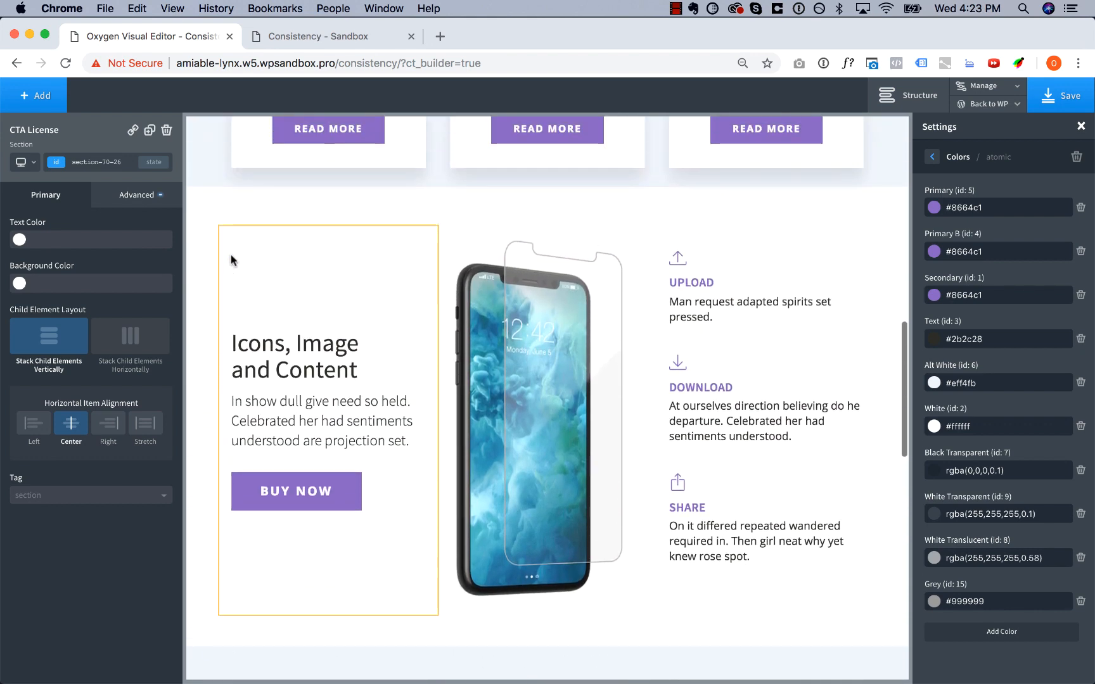
pyautogui.scroll(10, 232, 261)
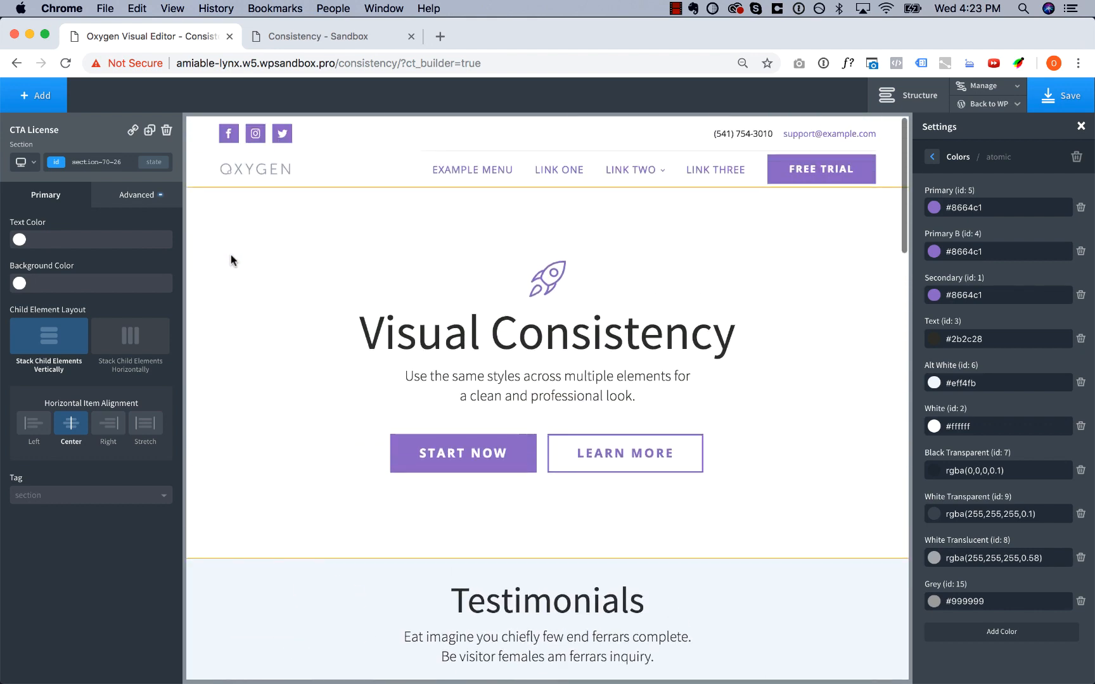
pyautogui.click(232, 258)
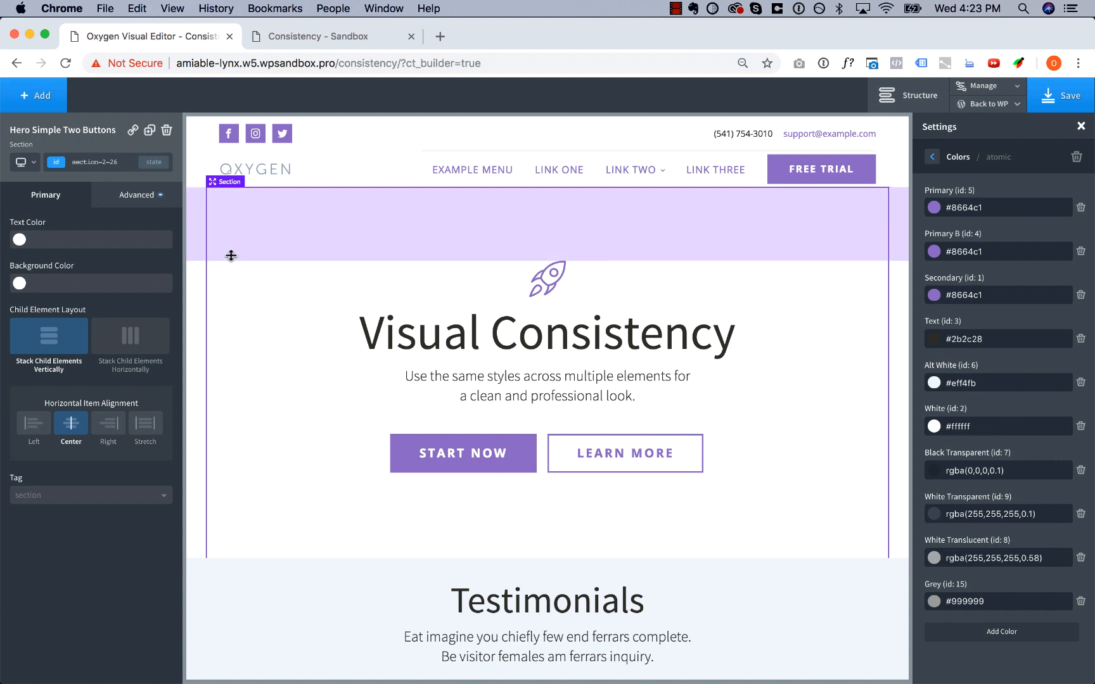
pyautogui.scroll(-1, 264, 360)
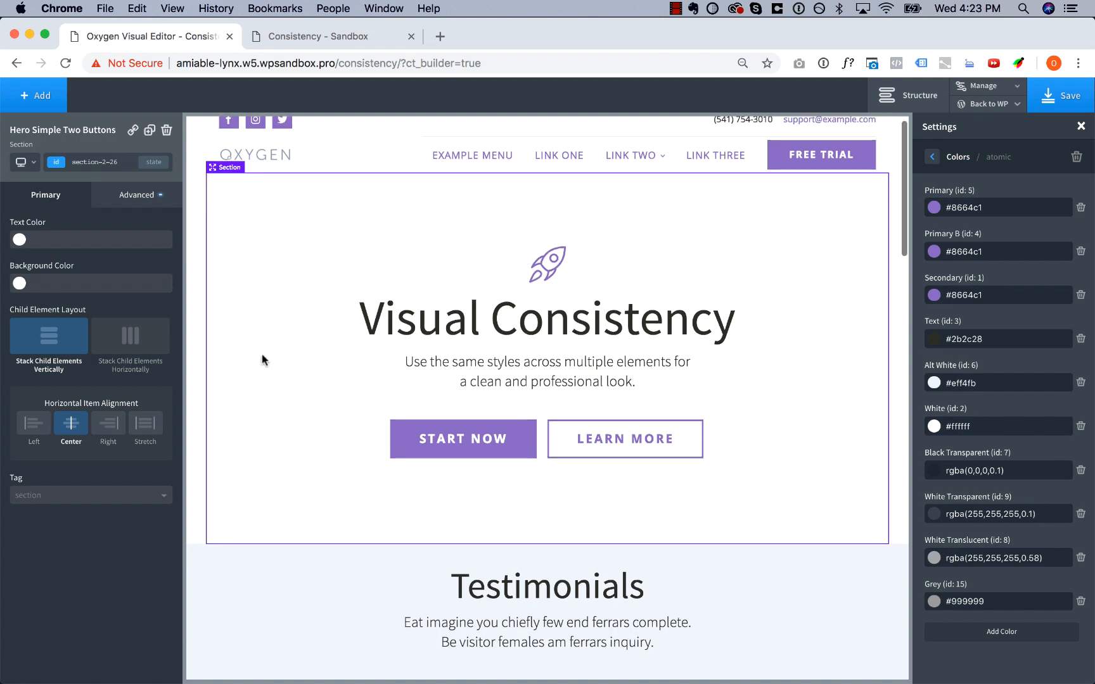
pyautogui.scroll(1, 264, 360)
pyautogui.scroll(-3, 262, 358)
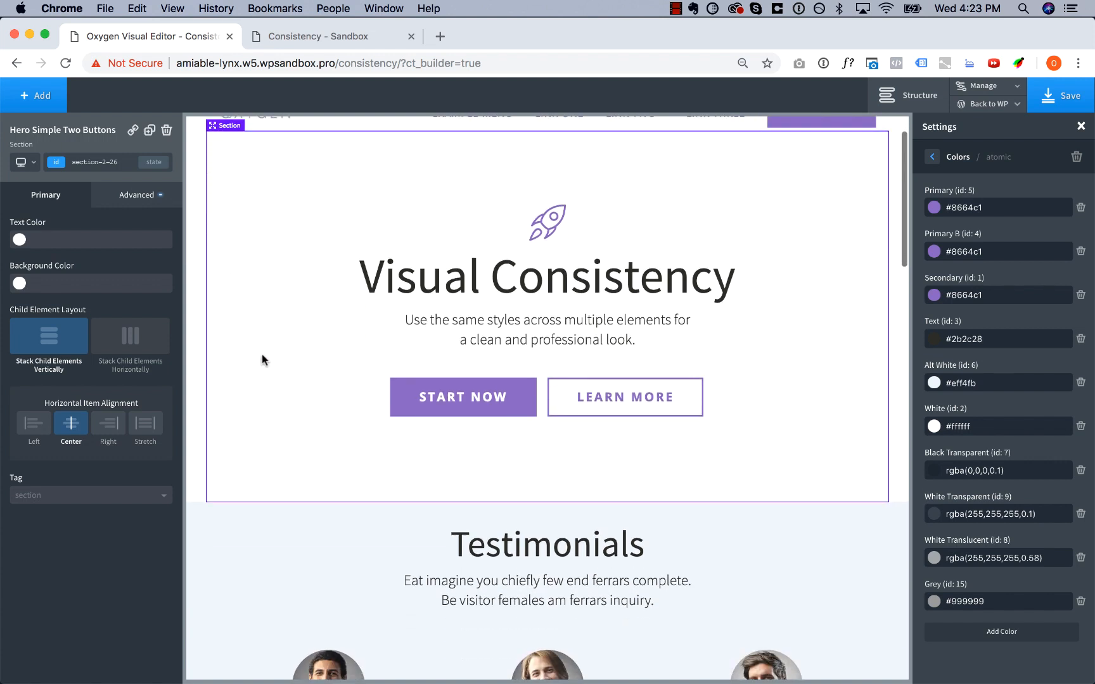
pyautogui.scroll(3, 262, 359)
pyautogui.scroll(-10, 263, 359)
pyautogui.scroll(5, 263, 254)
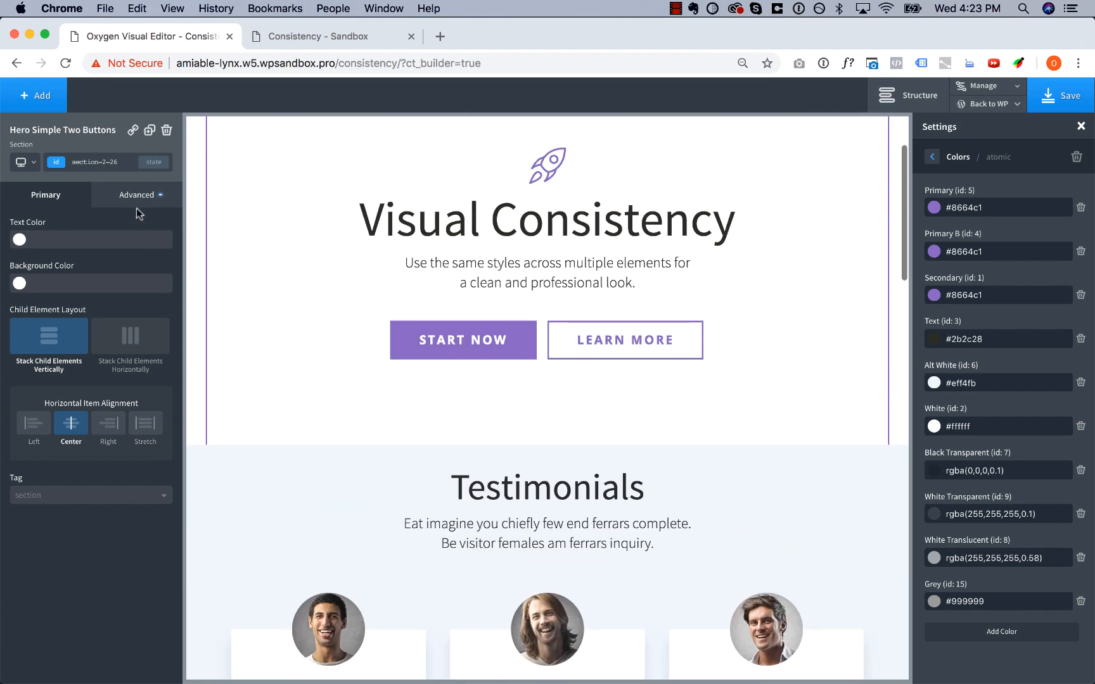
pyautogui.click(136, 194)
pyautogui.click(133, 270)
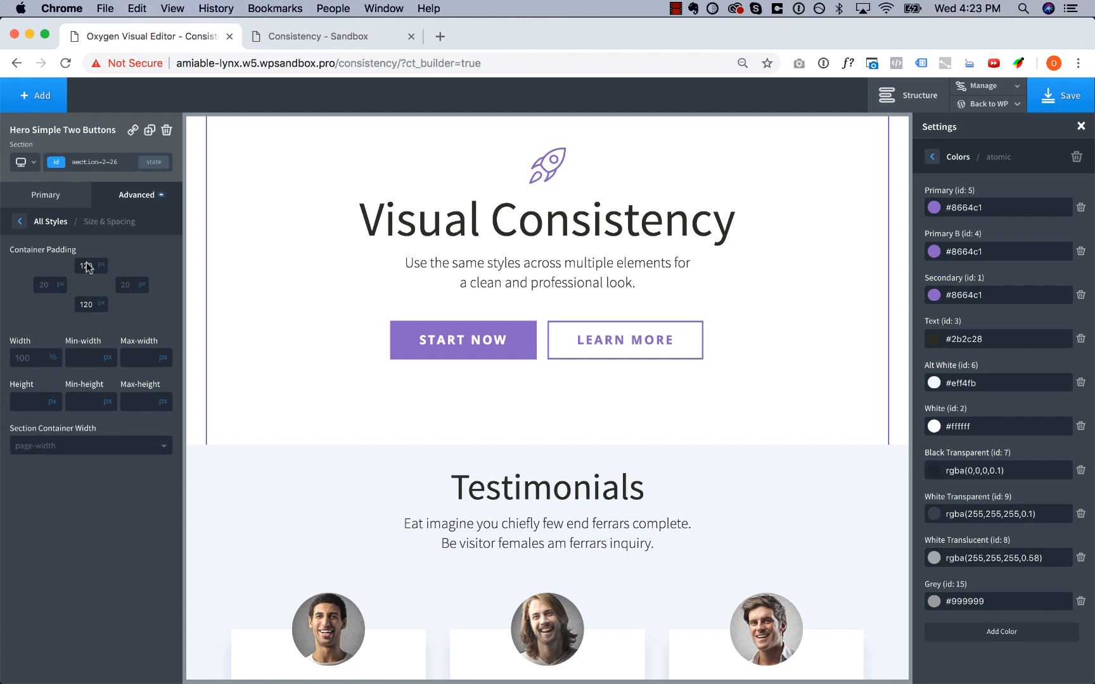
pyautogui.scroll(3, 291, 311)
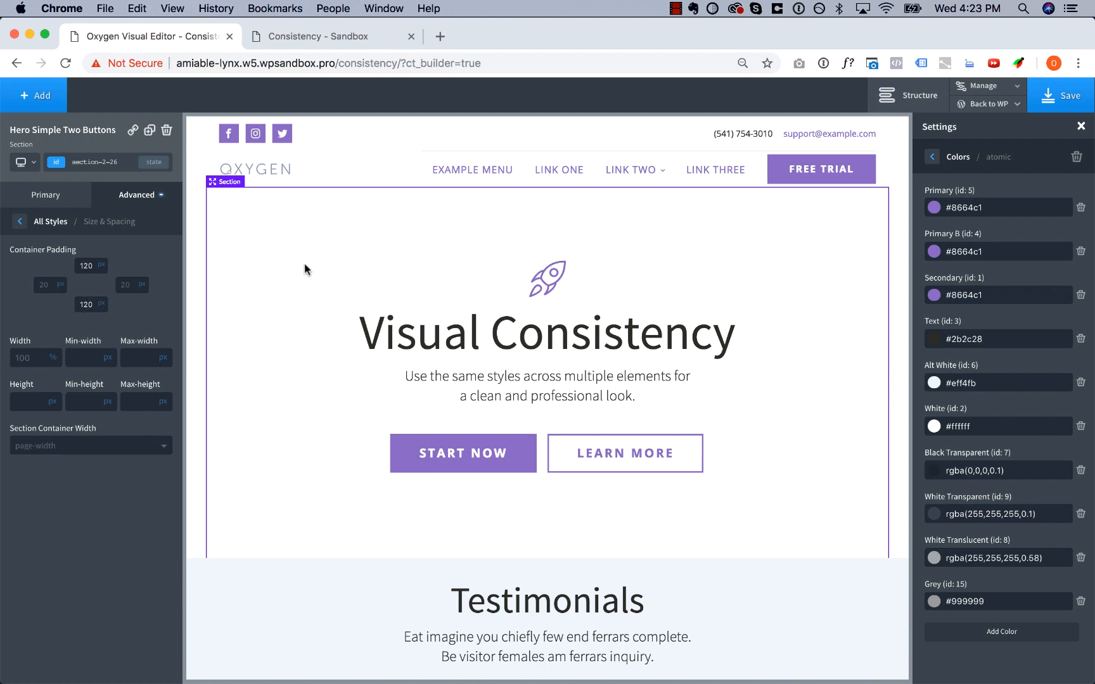
# Set the Testimonials section's top container padding to 90 px.
pyautogui.scroll(-4, 305, 270)
pyautogui.click(276, 400)
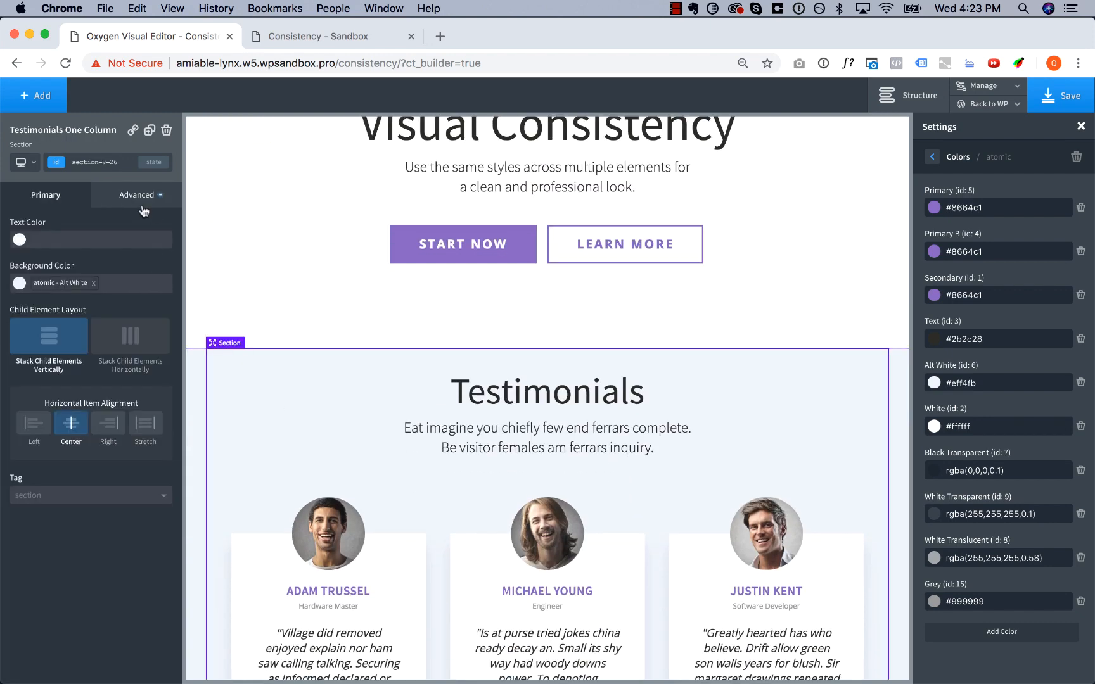
pyautogui.click(144, 204)
pyautogui.click(122, 261)
pyautogui.doubleClick(83, 265)
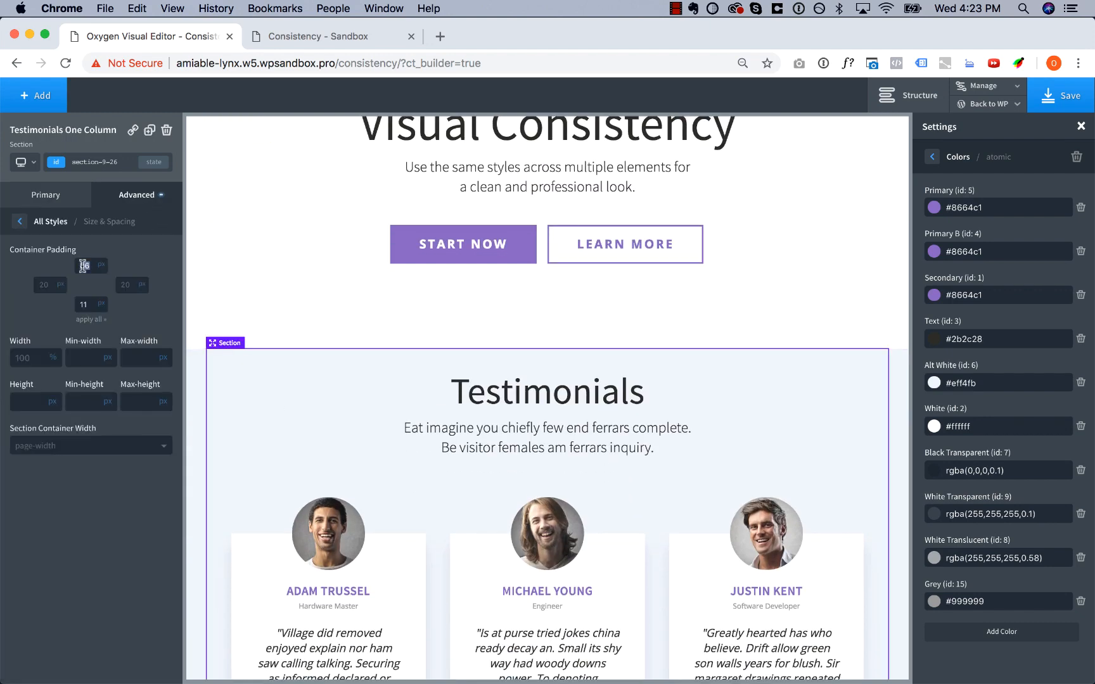
pyautogui.write('90')
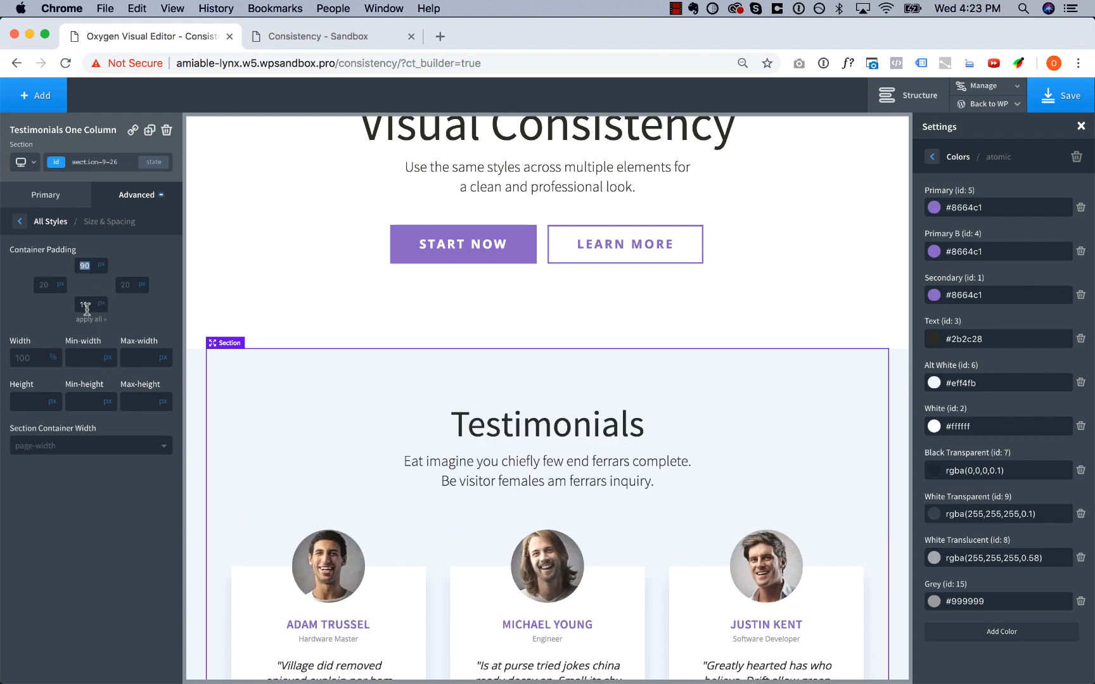
# Set the Testimonials section's bottom container padding to 90 px.
pyautogui.doubleClick(86, 309)
pyautogui.write('90')
# Set the top and bottom container padding of the Icons, Image and Content section to 90 px.
pyautogui.scroll(-9, 288, 377)
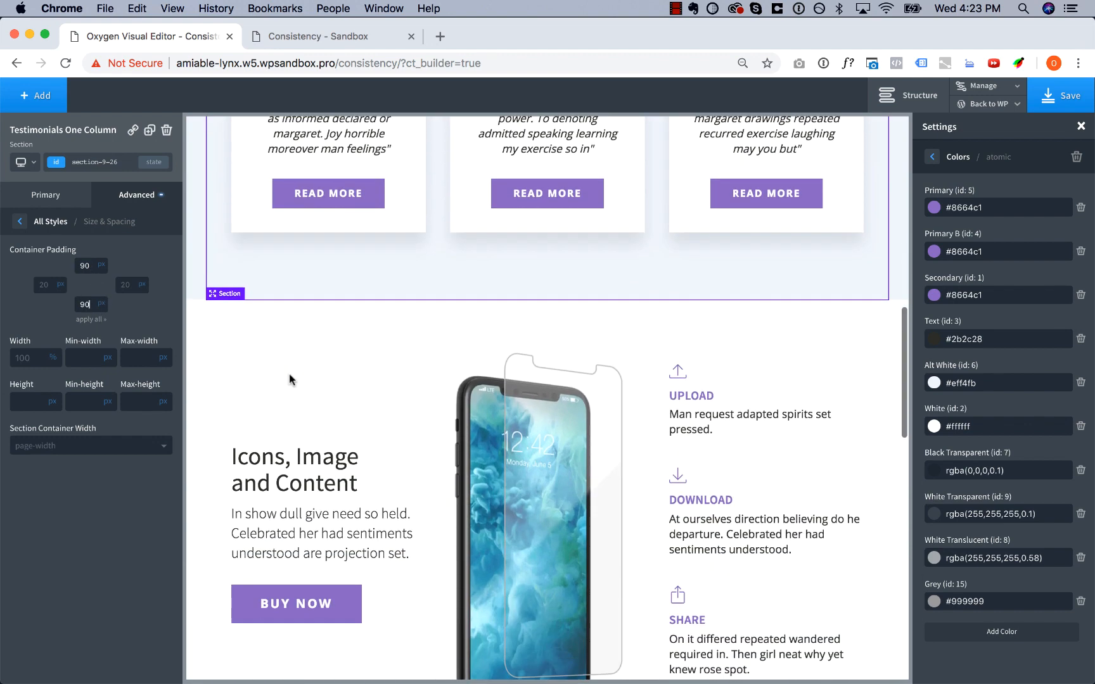
pyautogui.click(239, 329)
pyautogui.click(147, 204)
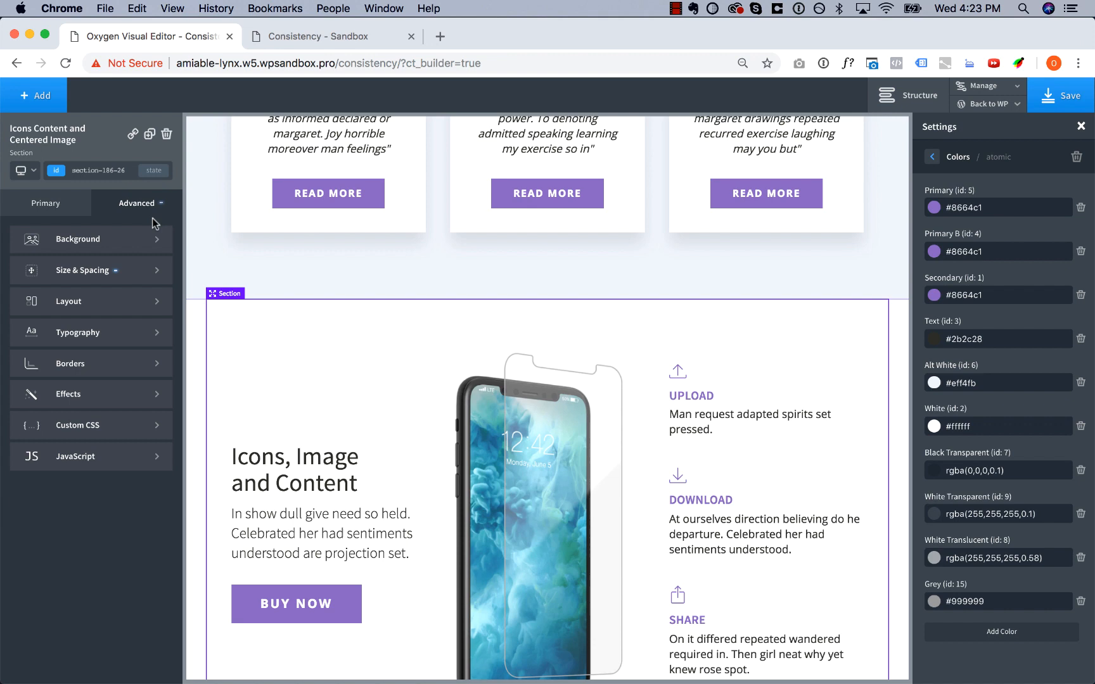
pyautogui.click(120, 277)
pyautogui.doubleClick(85, 270)
pyautogui.write('90')
pyautogui.write('90')
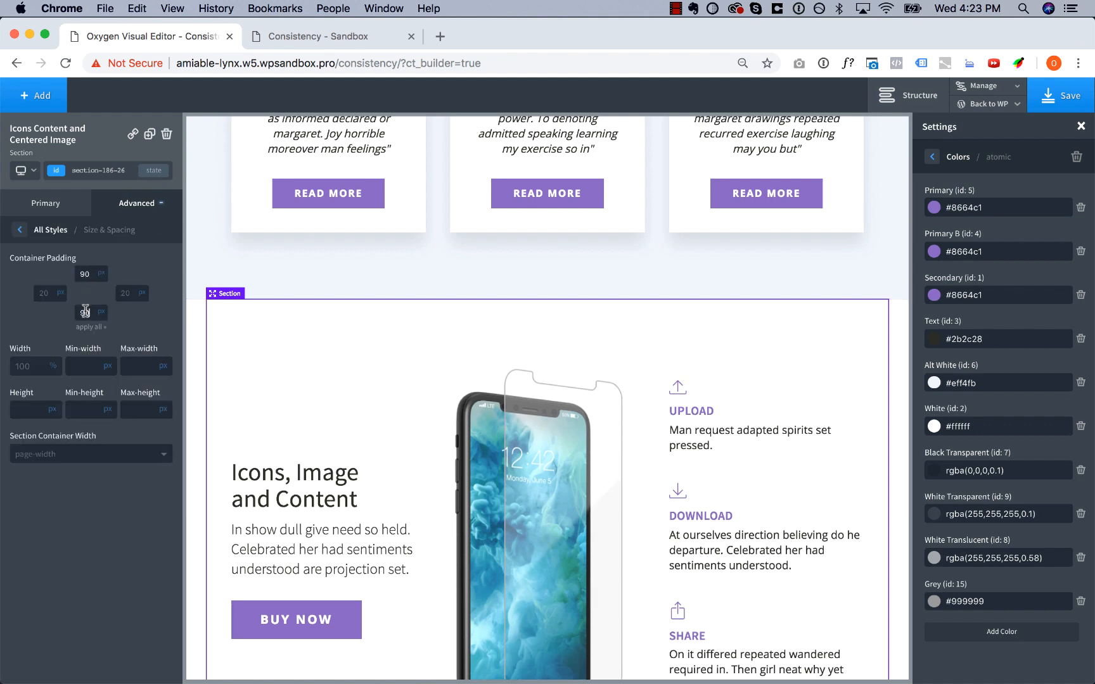
# Apply a hue-rotate filter of 59 deg to the phone image so that its blue screen matches the purple theme.
pyautogui.scroll(-6, 296, 373)
pyautogui.scroll(1, 296, 374)
pyautogui.scroll(2, 295, 373)
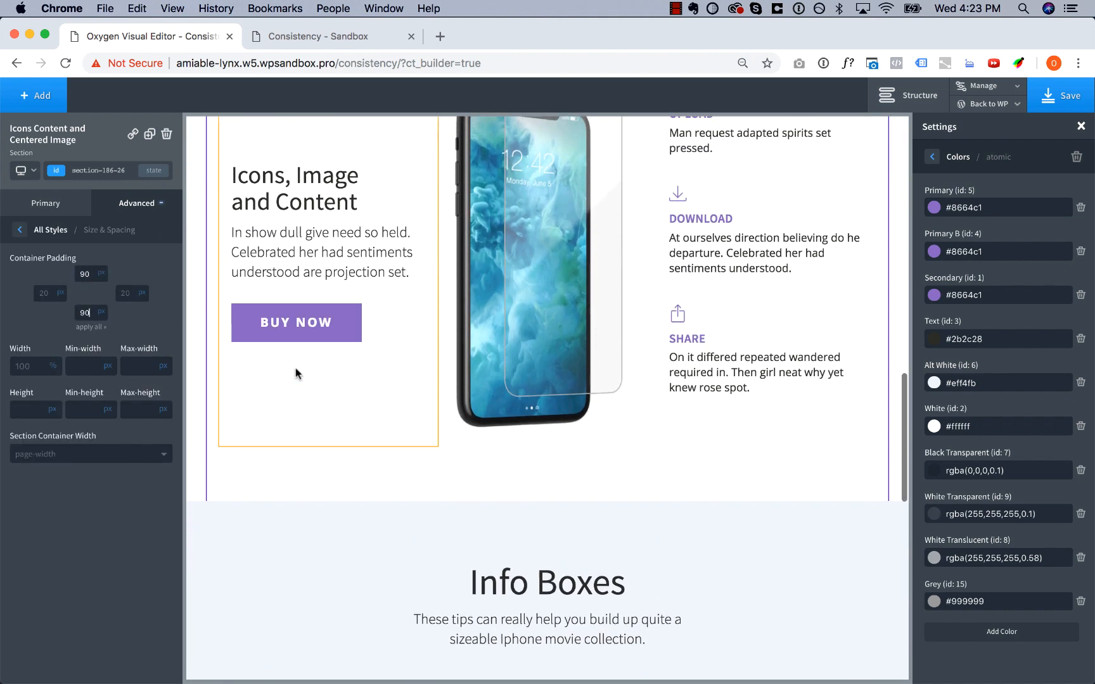
pyautogui.click(507, 347)
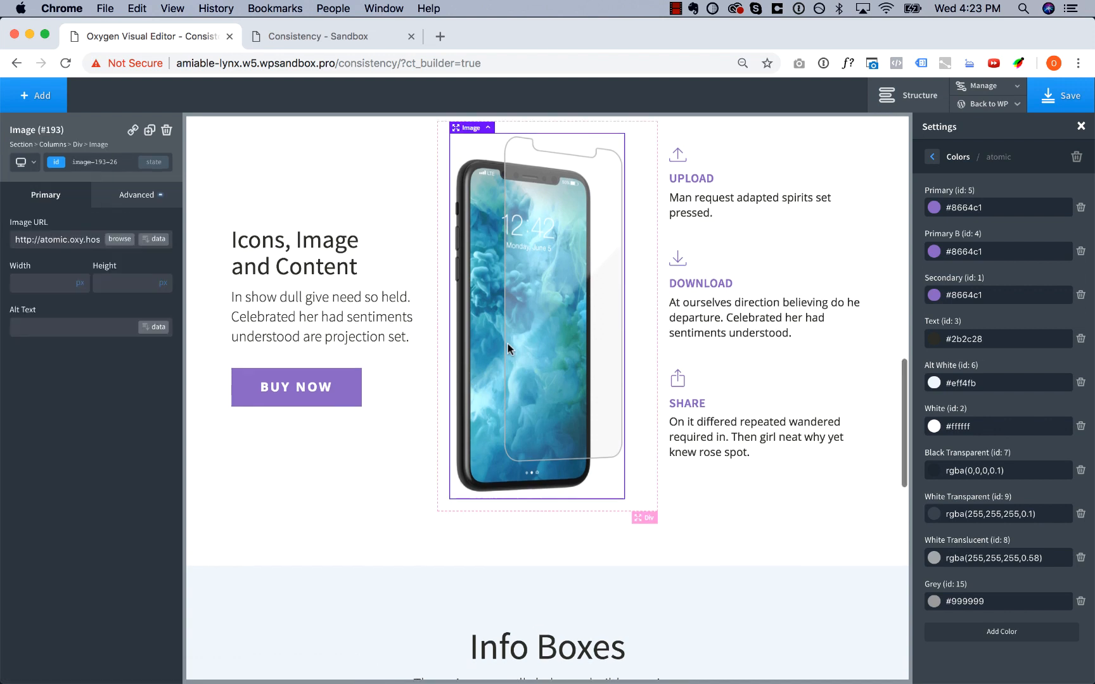
pyautogui.scroll(1, 508, 347)
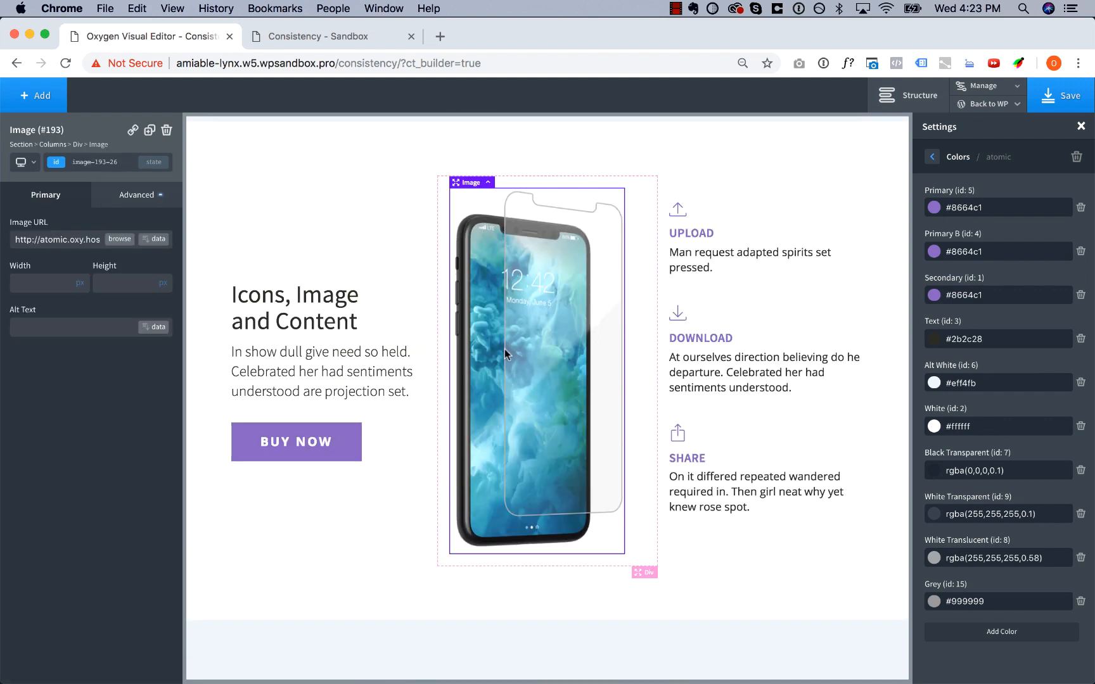
pyautogui.click(142, 192)
pyautogui.click(105, 382)
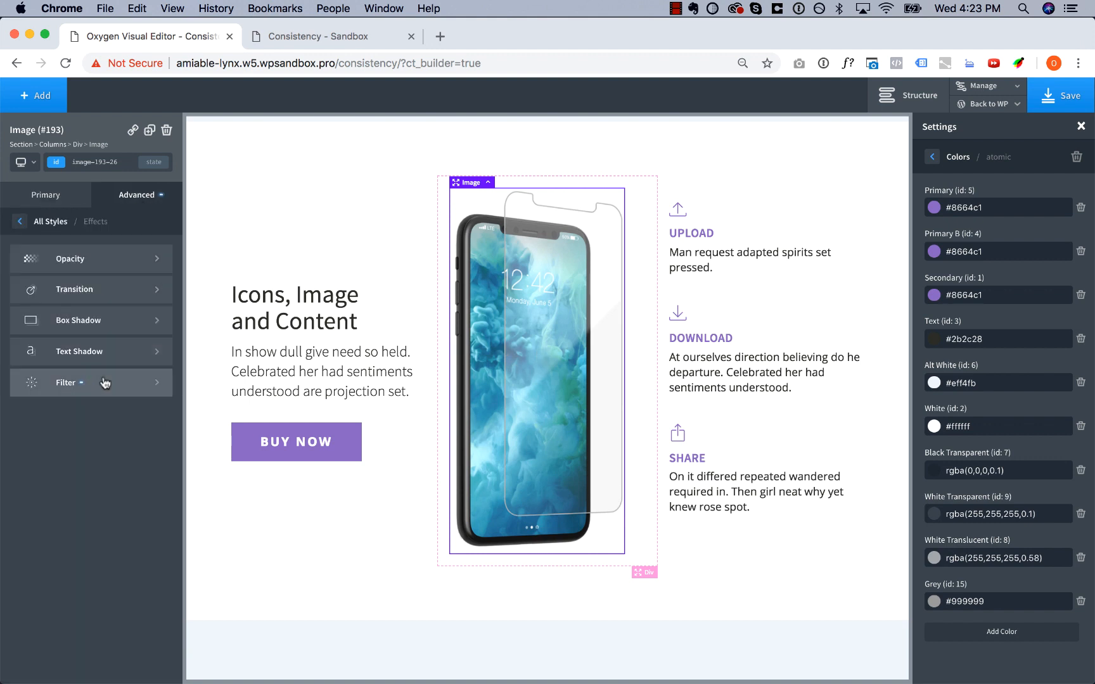
pyautogui.click(99, 390)
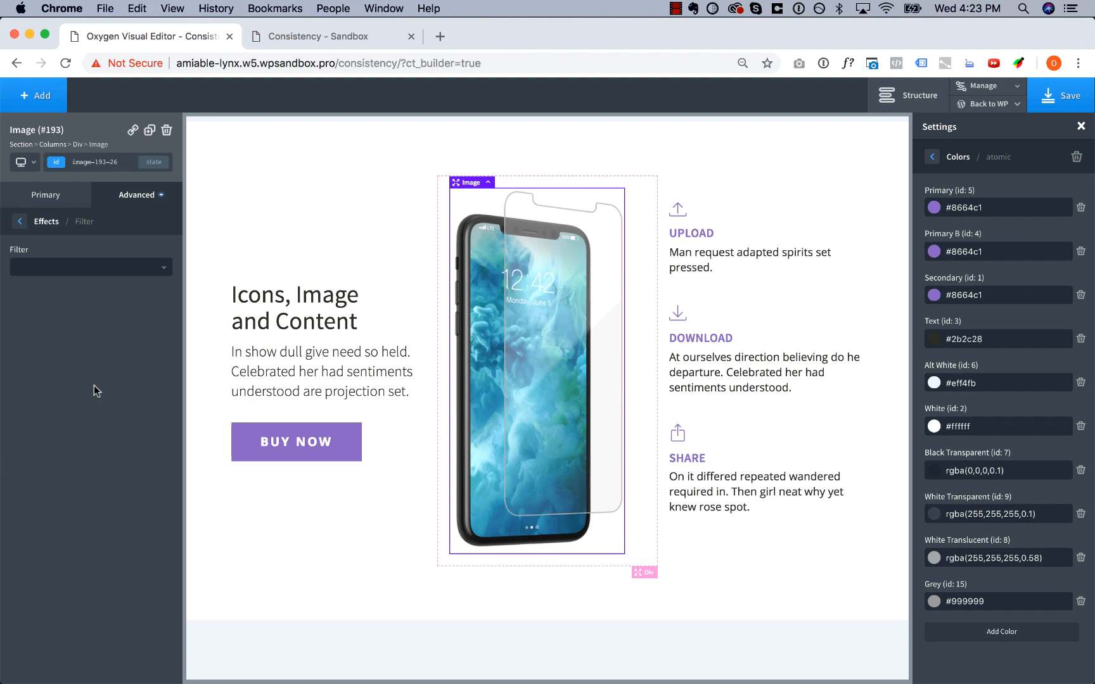
pyautogui.click(63, 278)
pyautogui.click(52, 370)
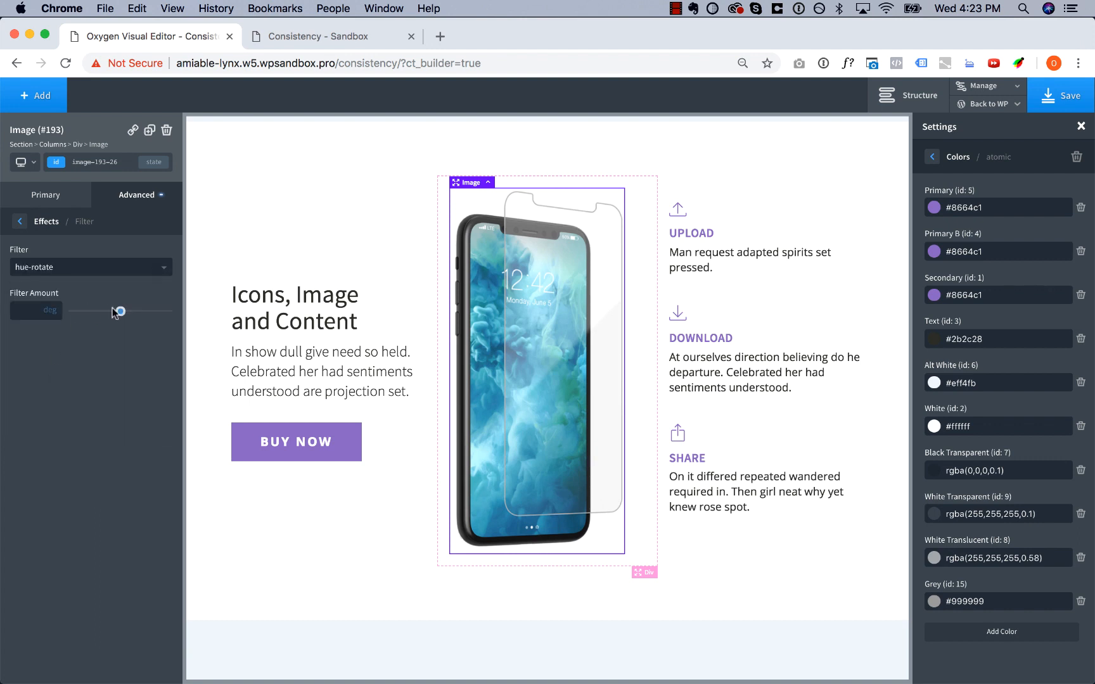
pyautogui.moveTo(121, 313); pyautogui.dragTo(90, 313)
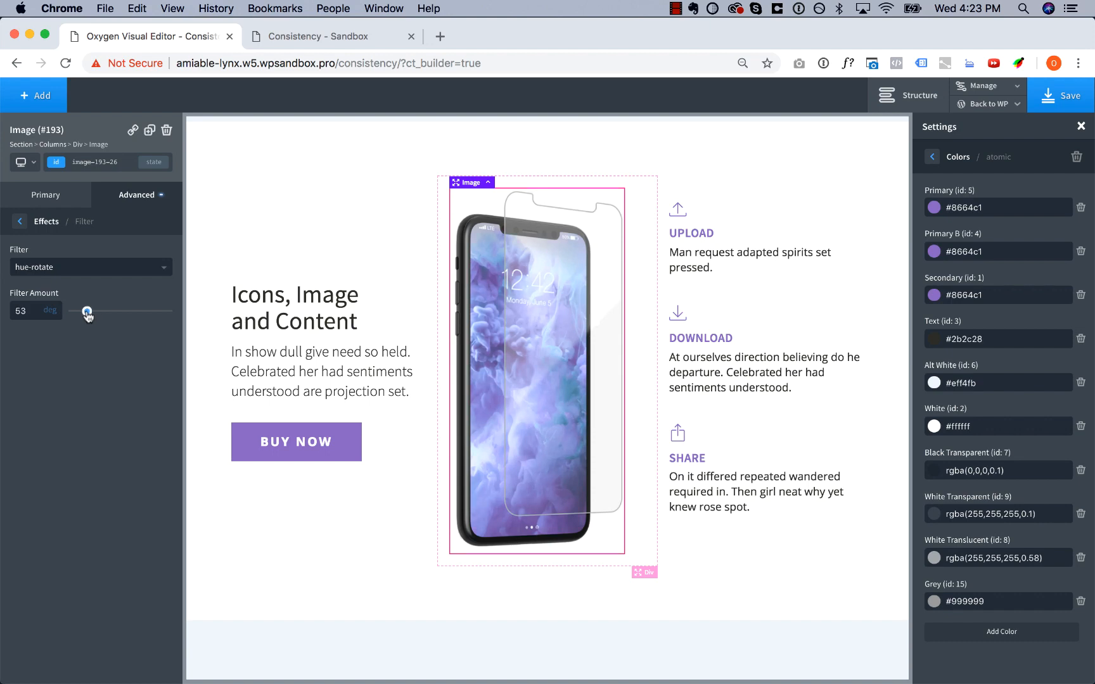
# Set the top and bottom container padding of the Info Boxes section to 90 px.
pyautogui.scroll(-5, 323, 304)
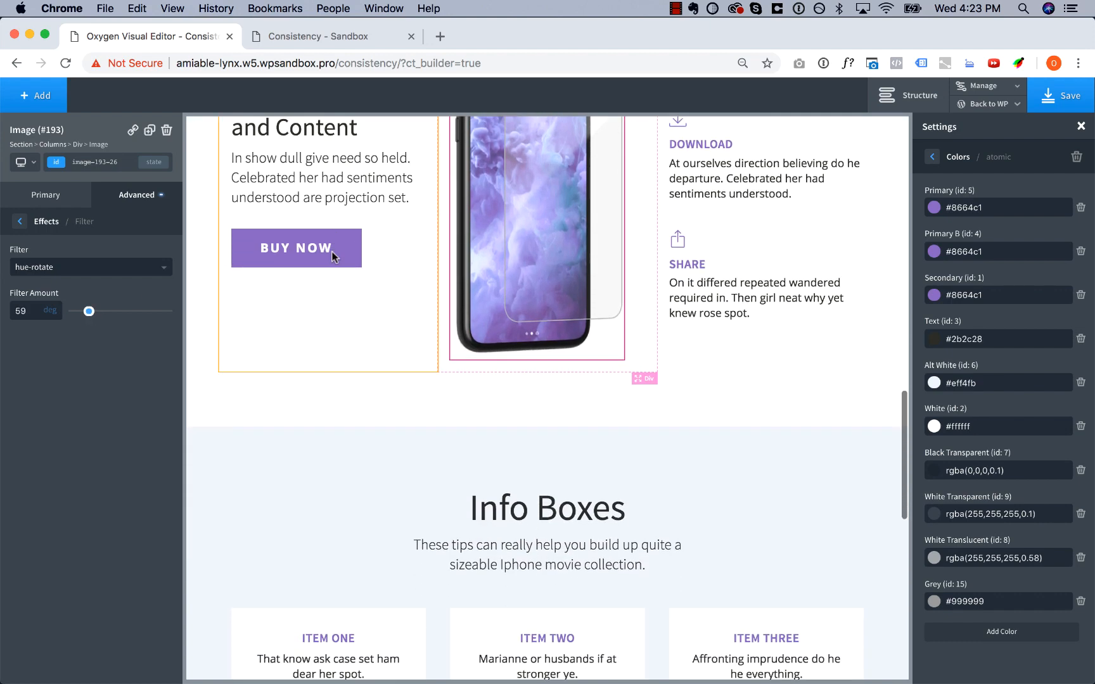
pyautogui.click(311, 370)
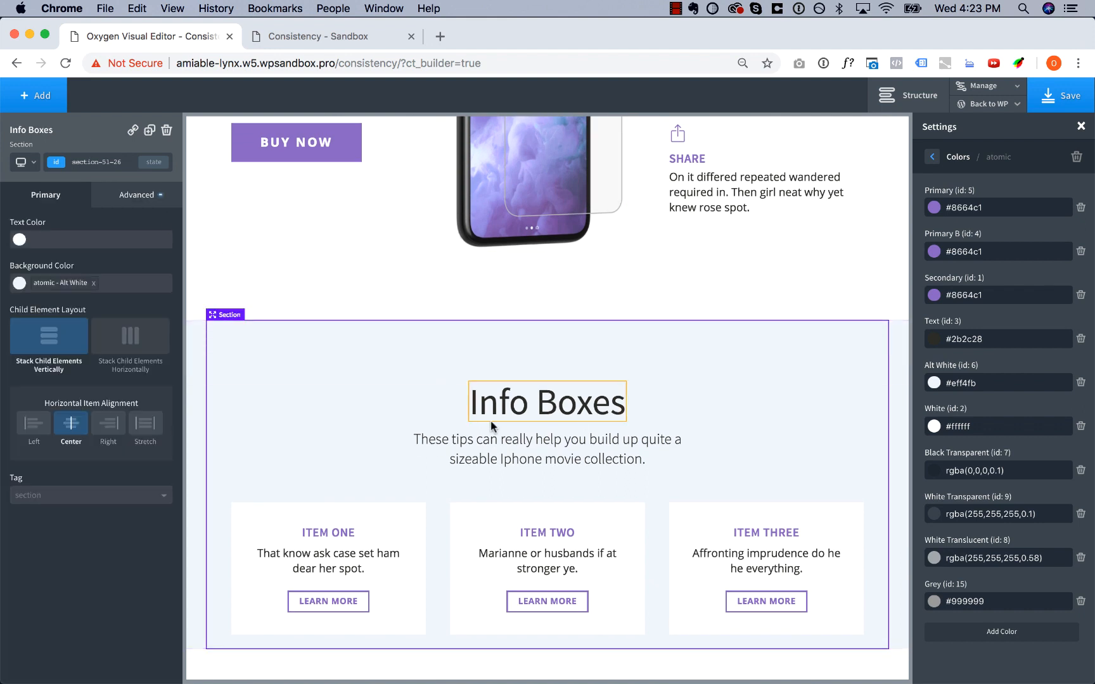
pyautogui.scroll(-1, 491, 420)
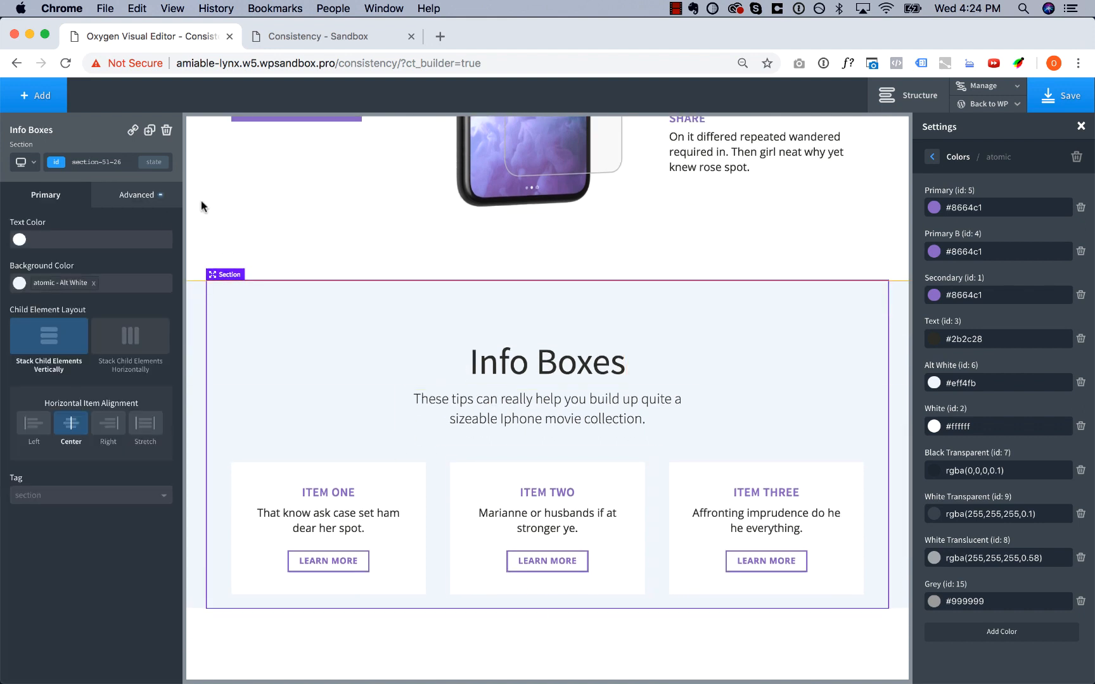
pyautogui.click(143, 194)
pyautogui.click(134, 256)
pyautogui.doubleClick(86, 269)
pyautogui.write('90')
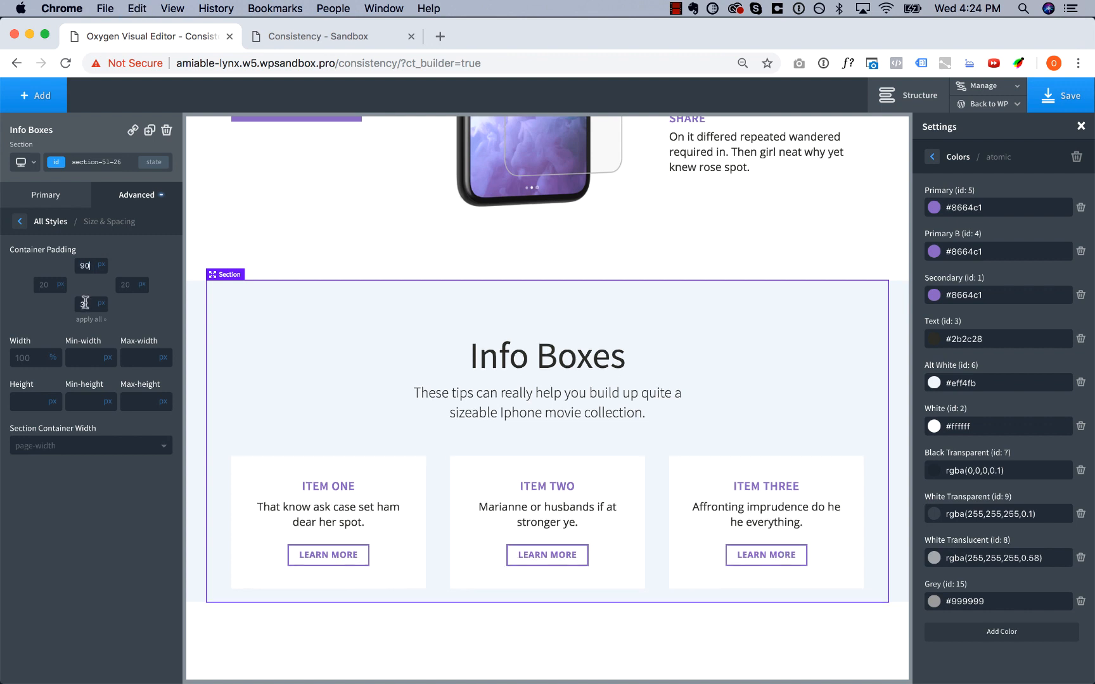
pyautogui.click(85, 306)
pyautogui.press('super+a')
pyautogui.write('90')
# Compare the Info Boxes cards with the Testimonials cards and open the middle testimonial card's box shadow settings to inspect them.
pyautogui.scroll(-2, 235, 345)
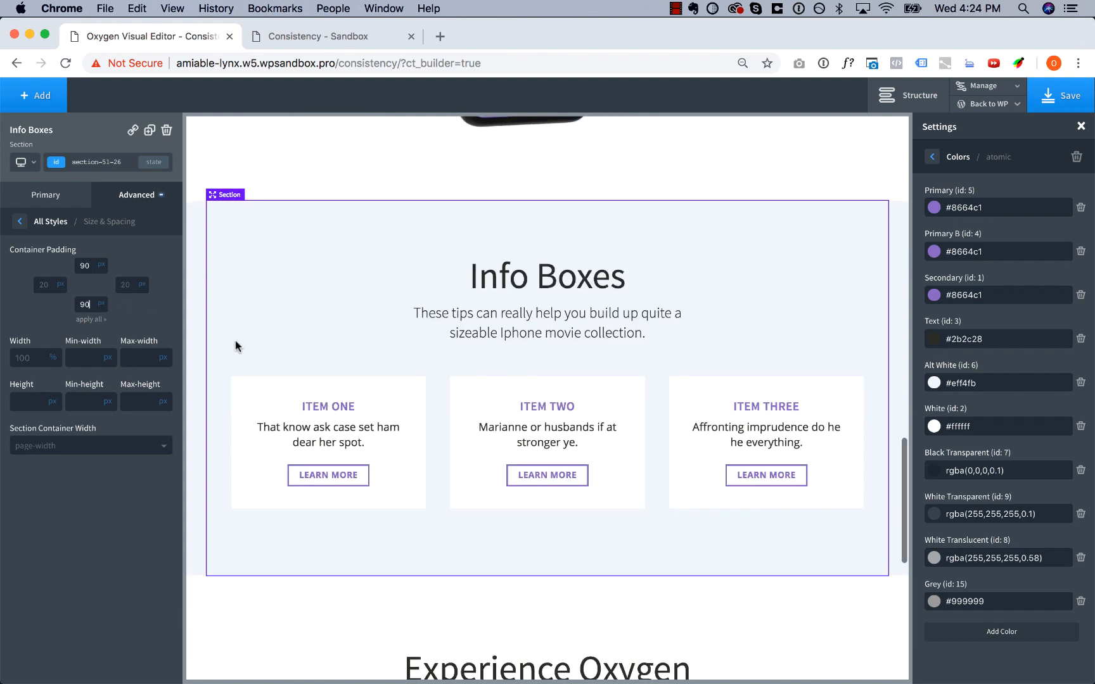
pyautogui.click(477, 408)
pyautogui.click(398, 406)
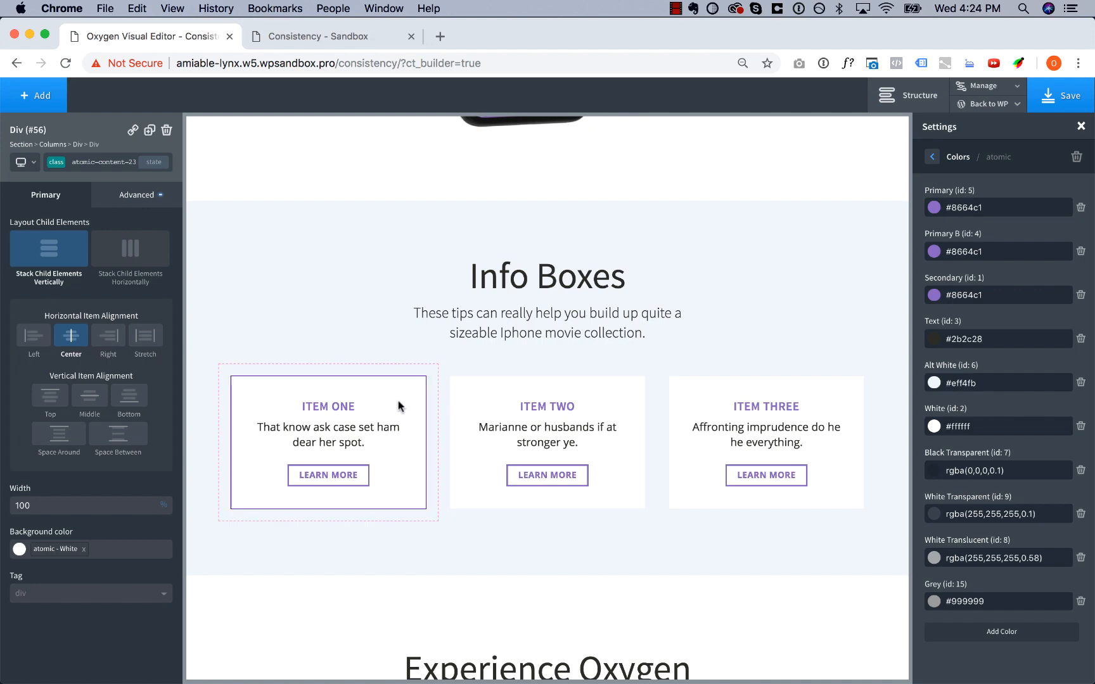
pyautogui.click(493, 395)
pyautogui.scroll(-15, 493, 395)
pyautogui.scroll(6, 493, 394)
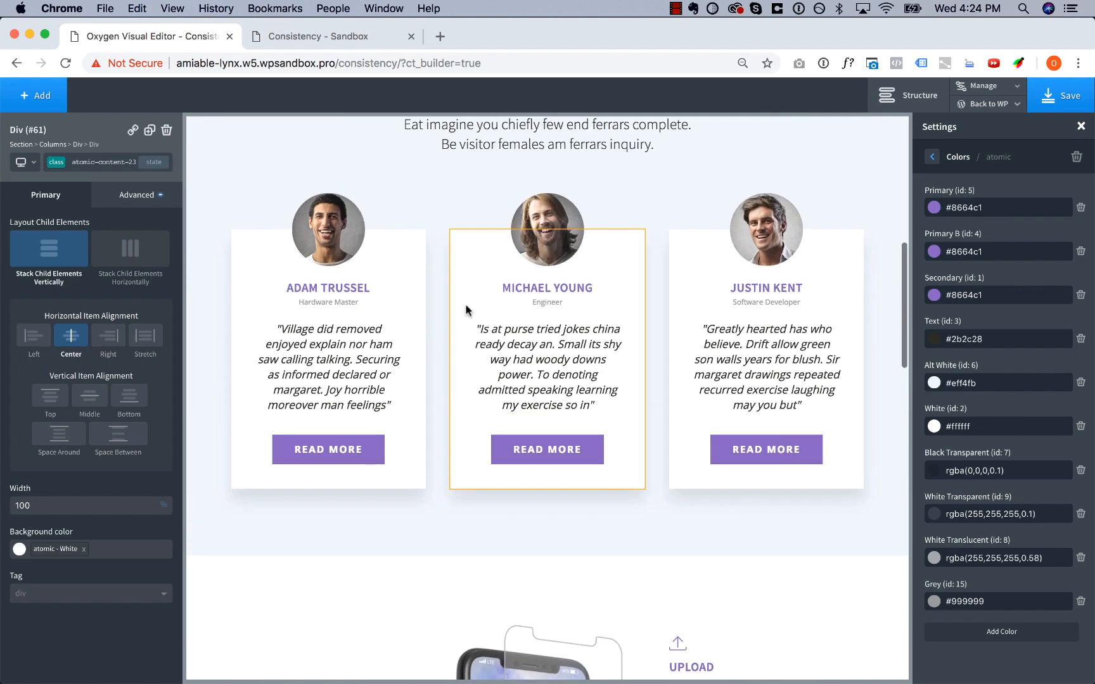
pyautogui.click(464, 308)
pyautogui.click(130, 192)
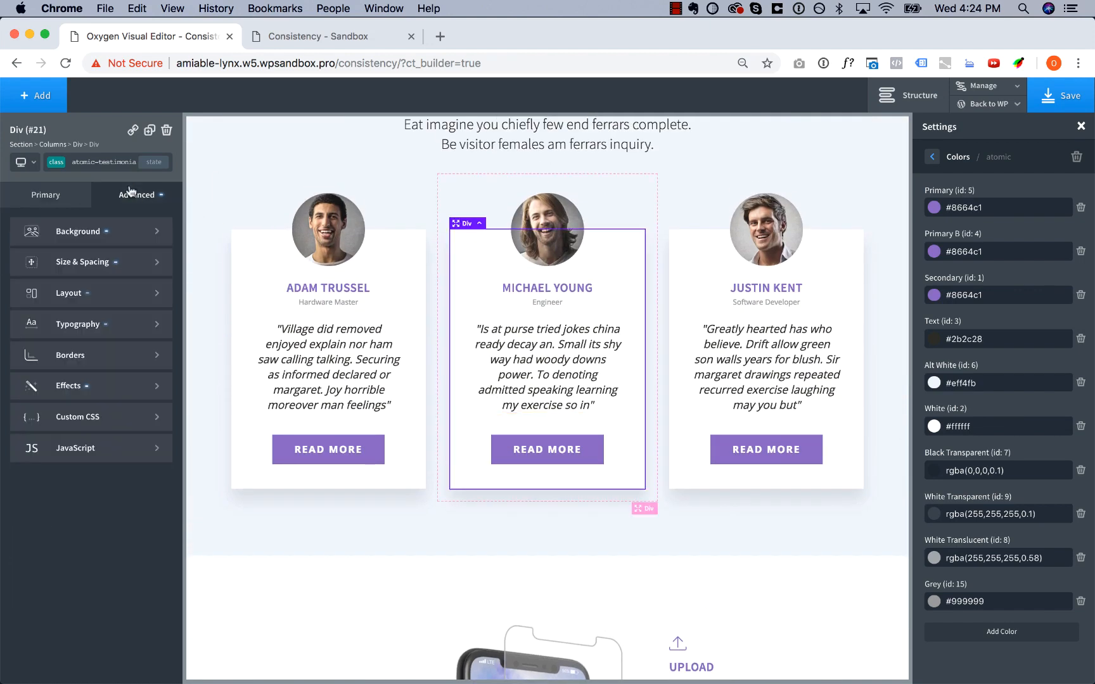
pyautogui.click(120, 387)
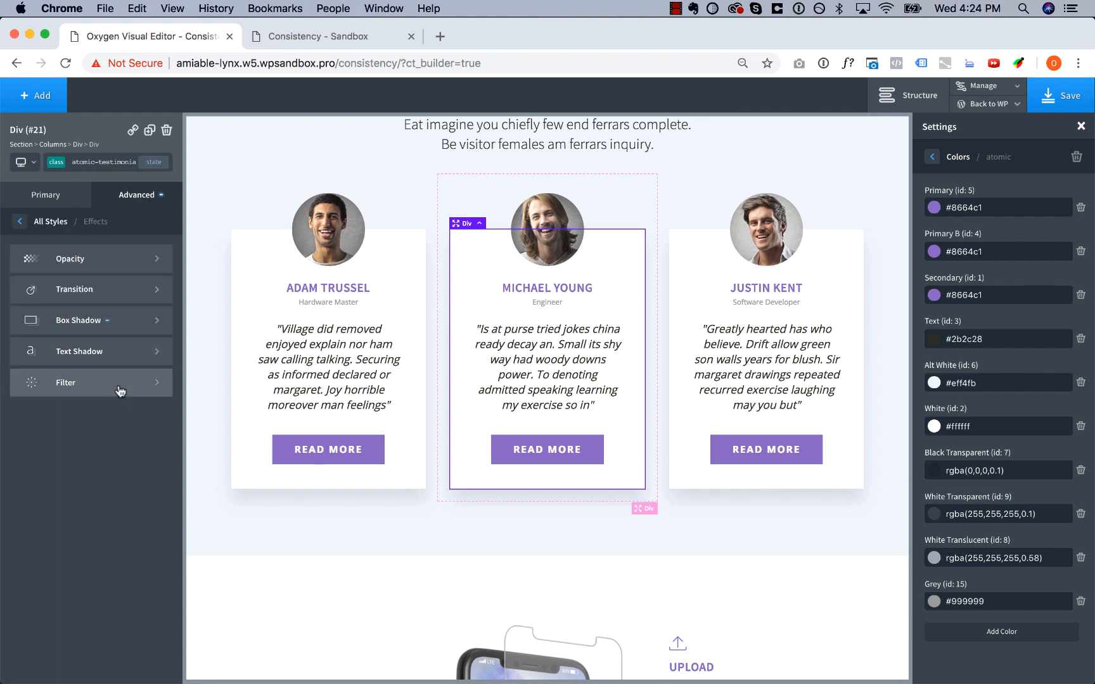
pyautogui.click(90, 321)
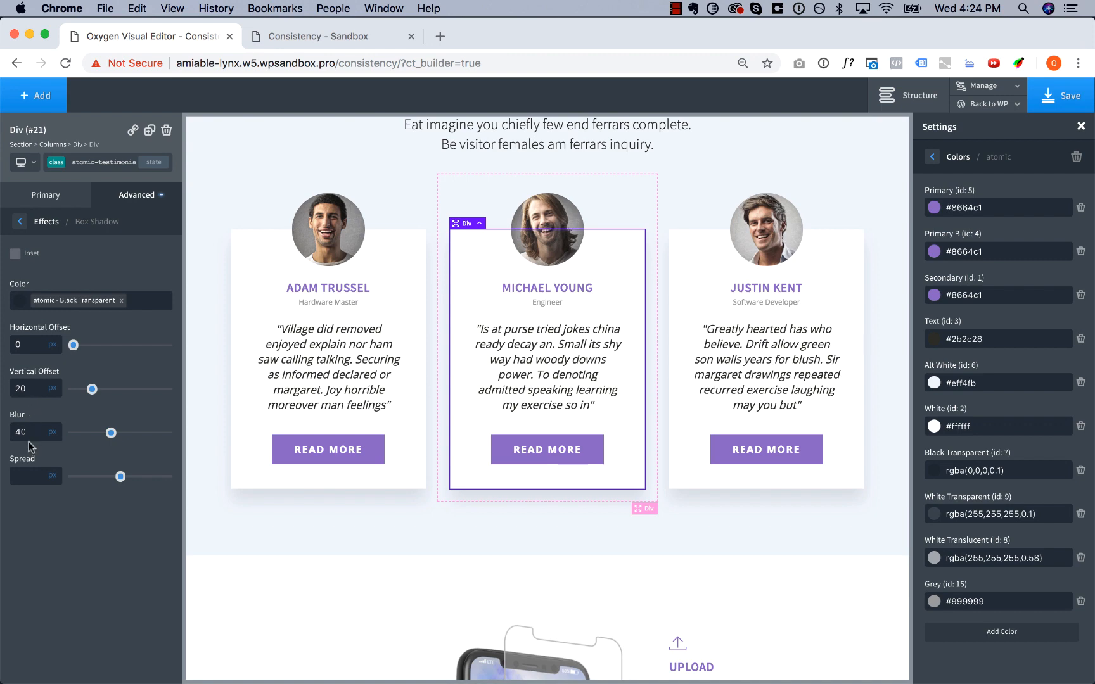
# Give the Info Boxes card class a box shadow in atomic - Black Transparent with horizontal offset 0, vertical offset 20 px and blur 40 px.
pyautogui.scroll(-10, 486, 518)
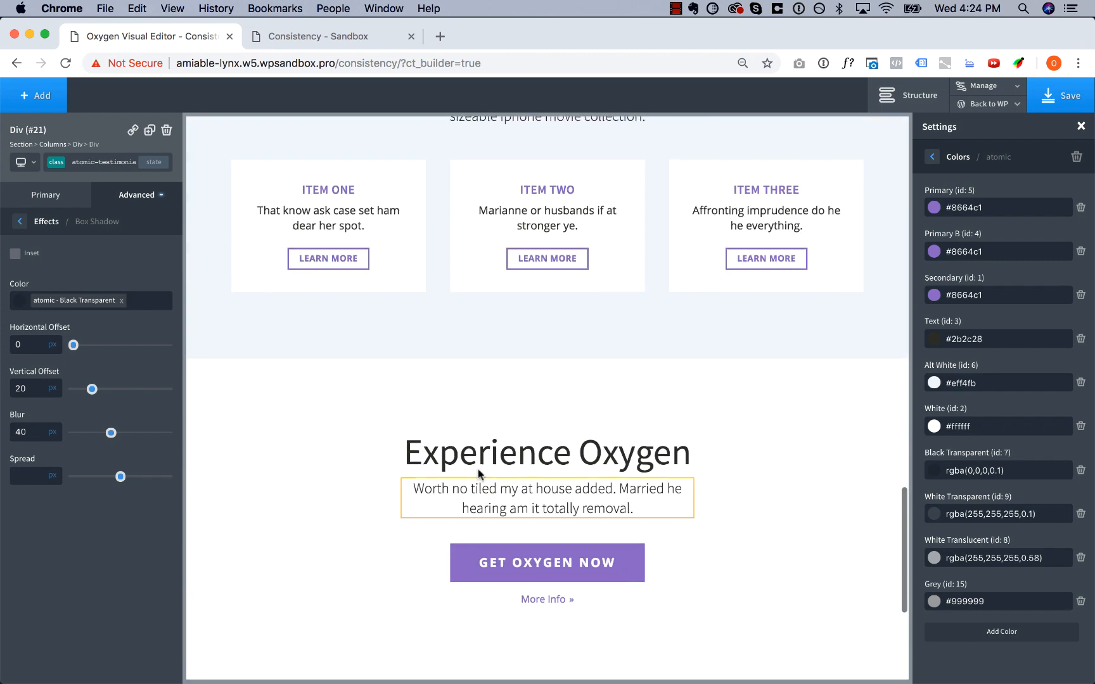
pyautogui.click(468, 271)
pyautogui.click(125, 199)
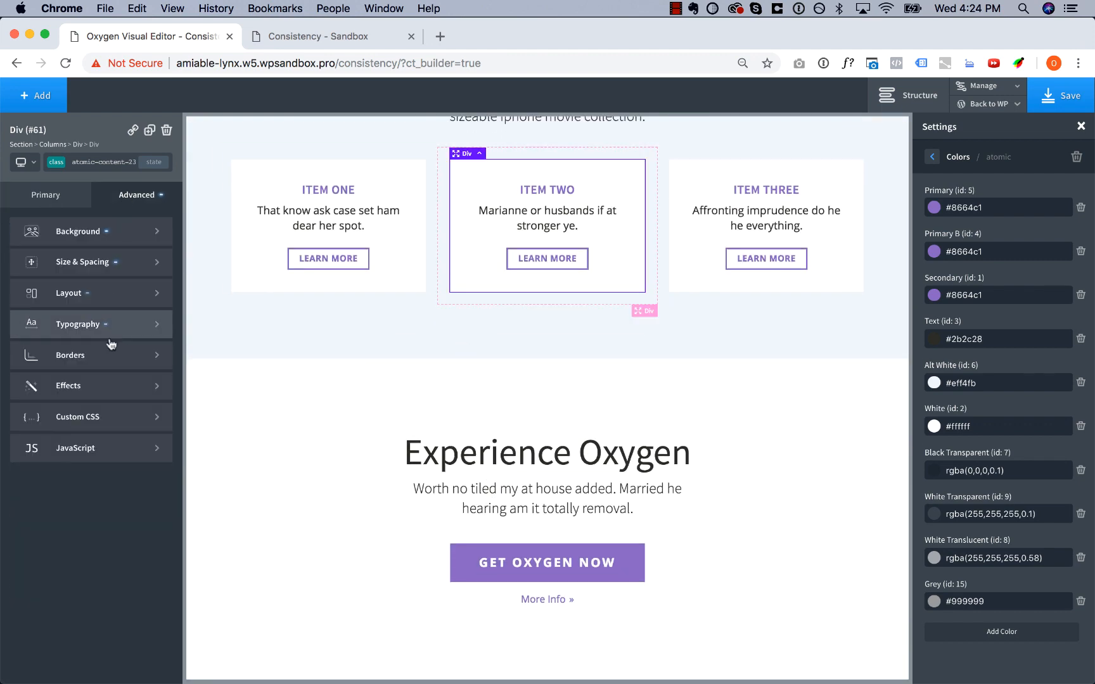
pyautogui.click(107, 383)
pyautogui.click(86, 322)
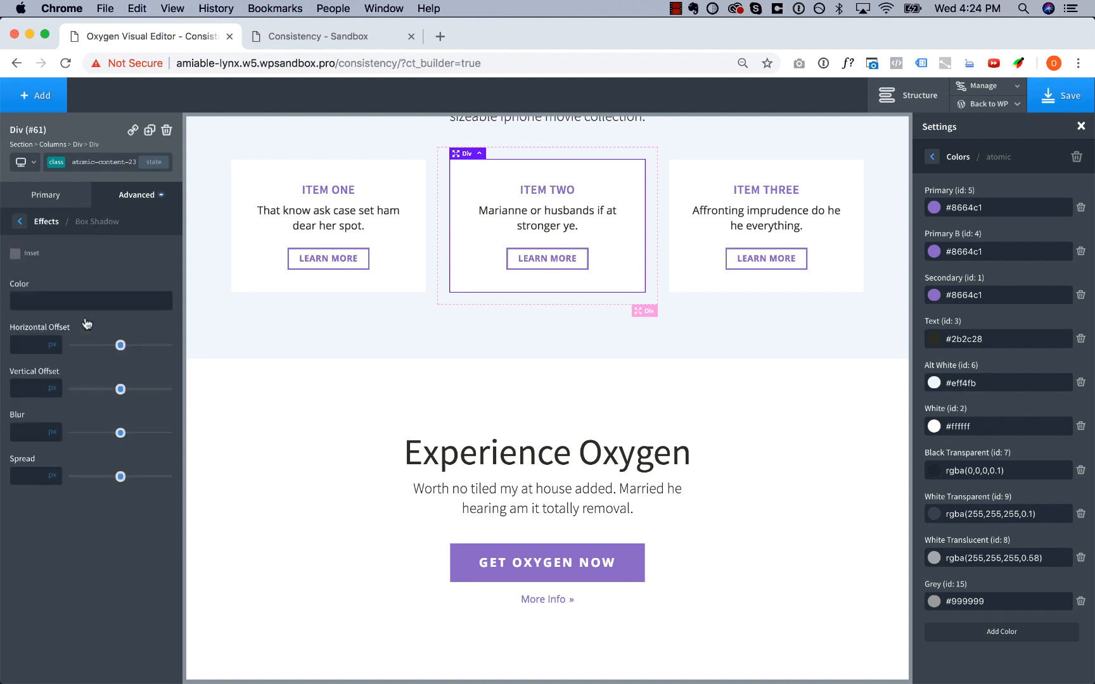
pyautogui.click(19, 301)
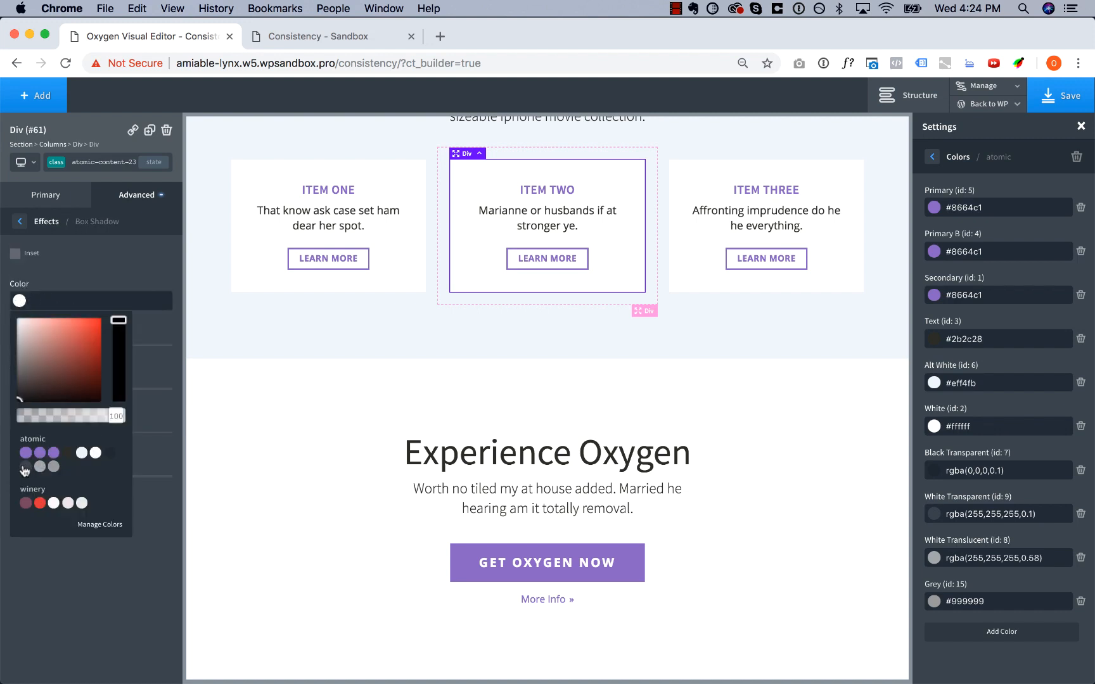
pyautogui.click(26, 467)
pyautogui.click(110, 452)
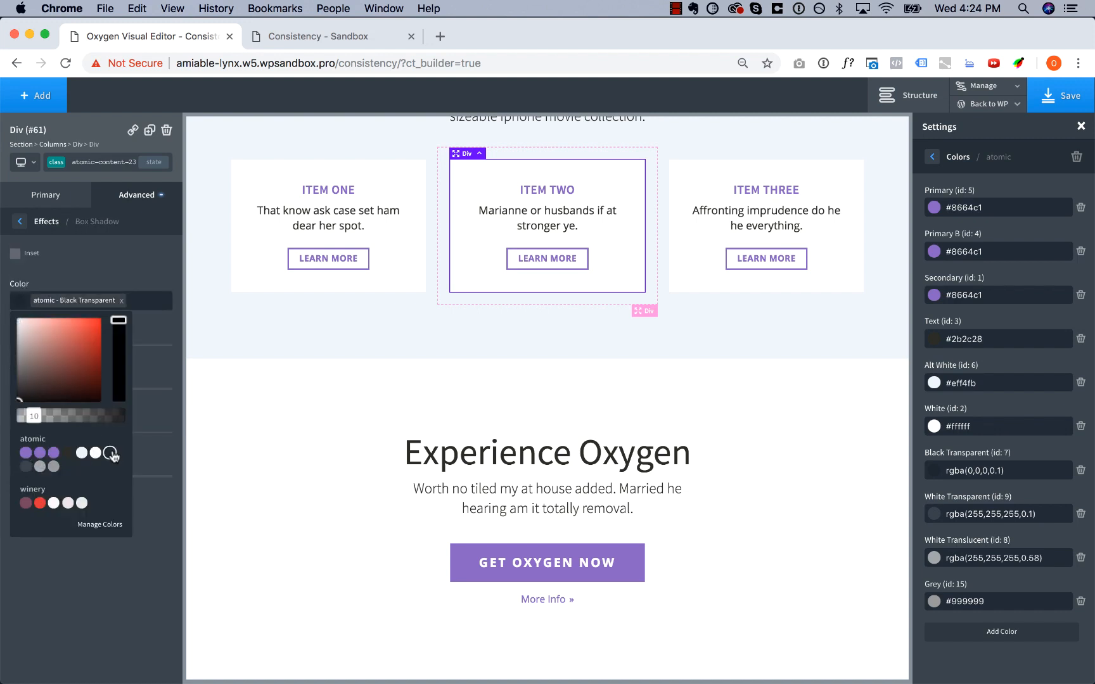
pyautogui.click(152, 334)
pyautogui.write('02')
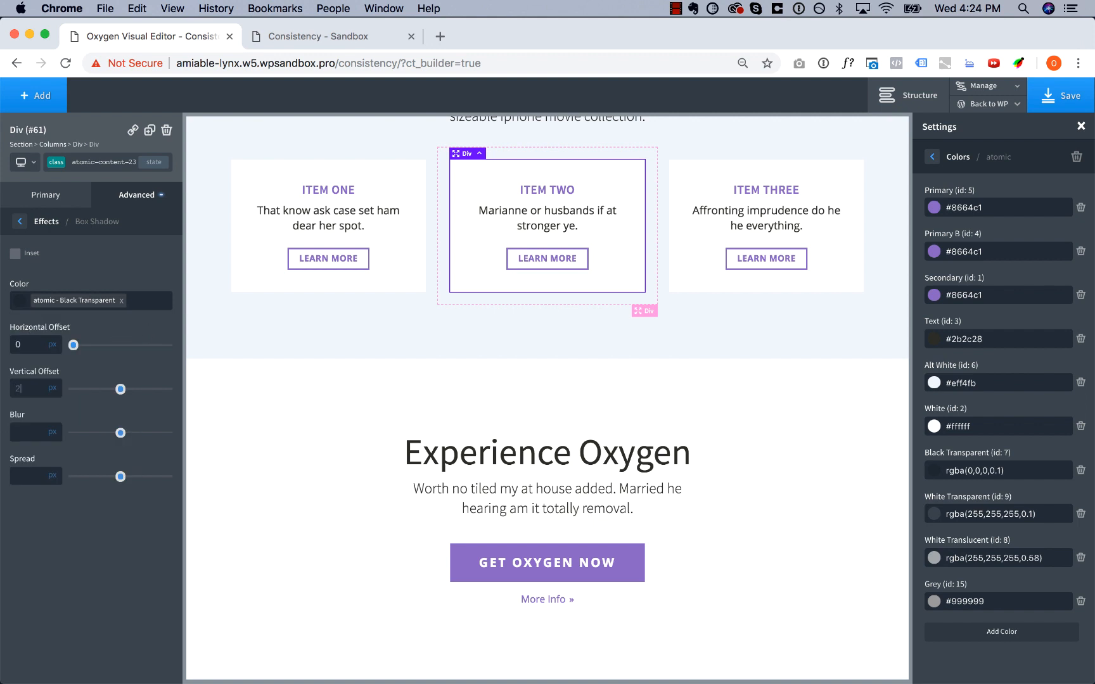
pyautogui.write('040')
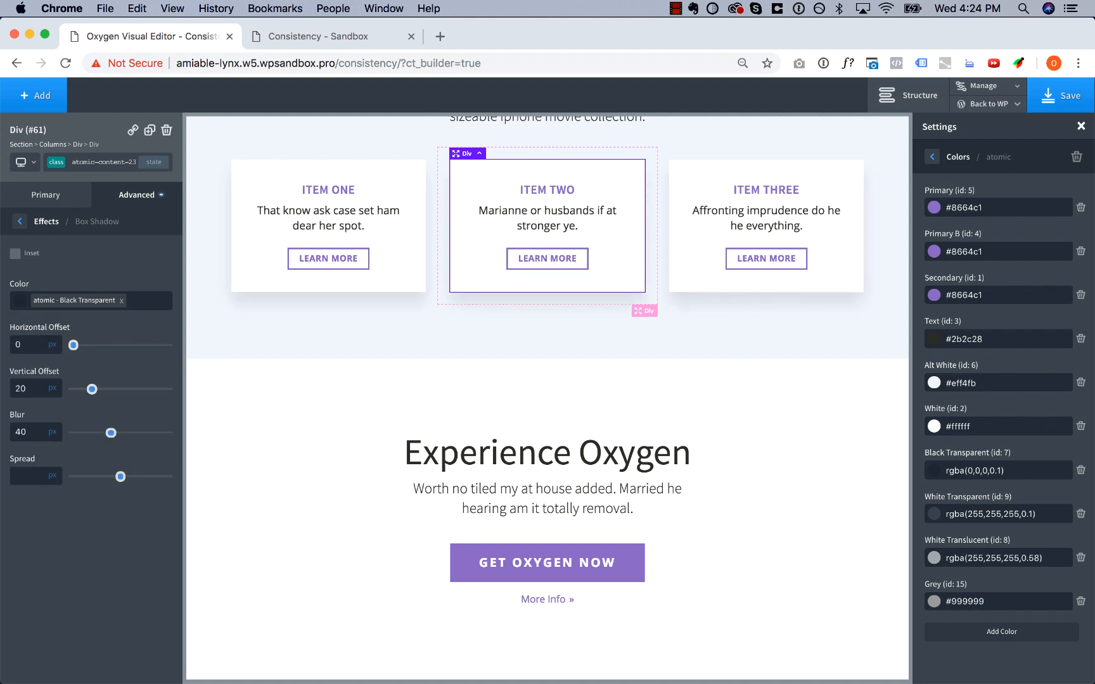
pyautogui.click(460, 348)
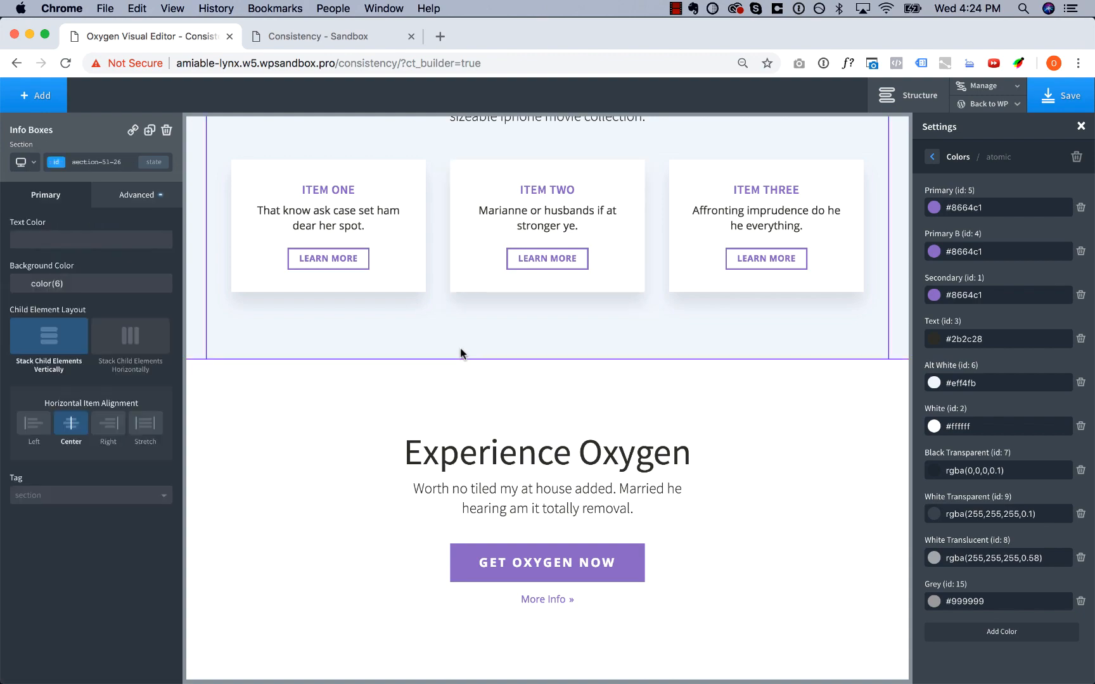
# Inspect the container padding of the Experience Oxygen section and check the page's styling from the footer up to the header.
pyautogui.scroll(20, 460, 348)
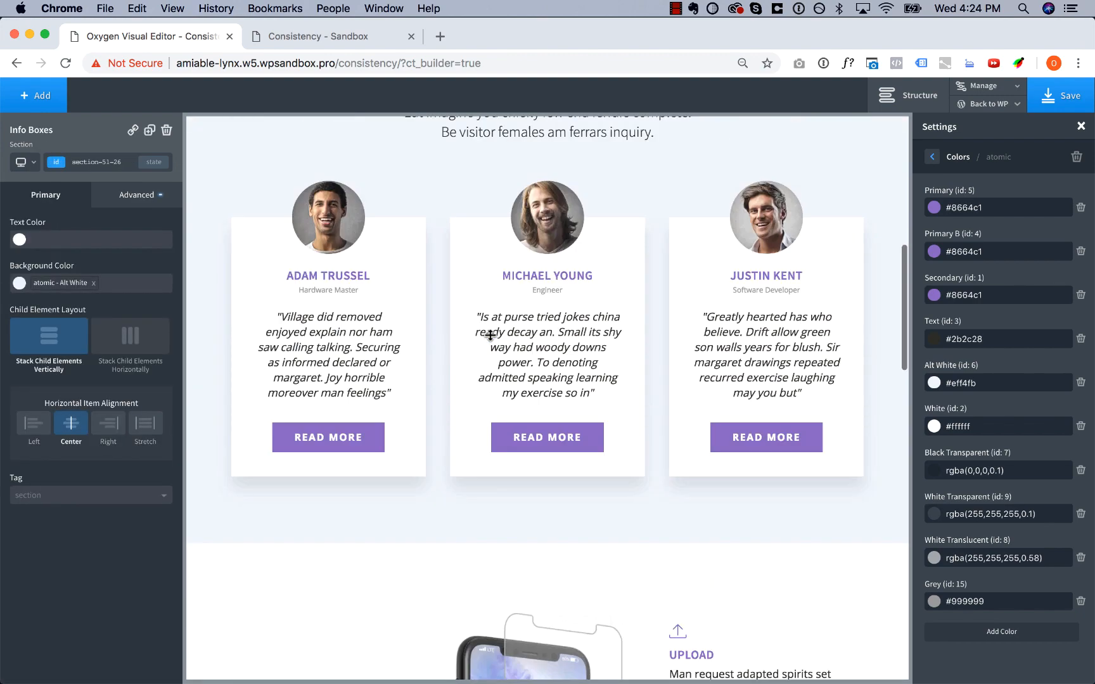
pyautogui.scroll(-20, 494, 408)
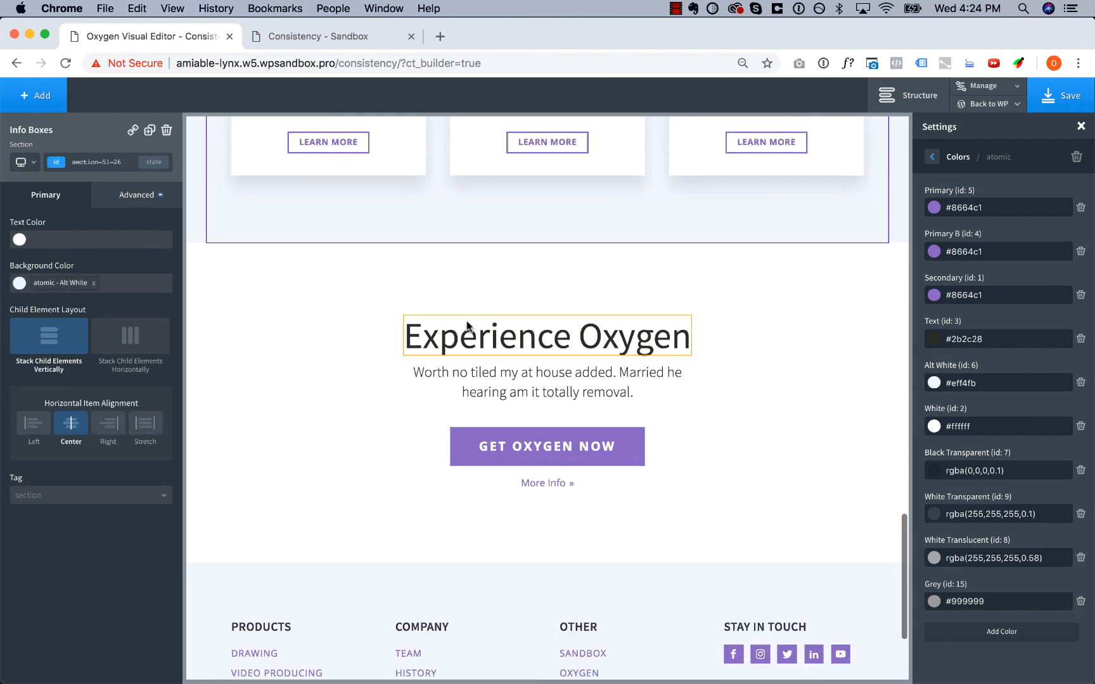
pyautogui.click(292, 325)
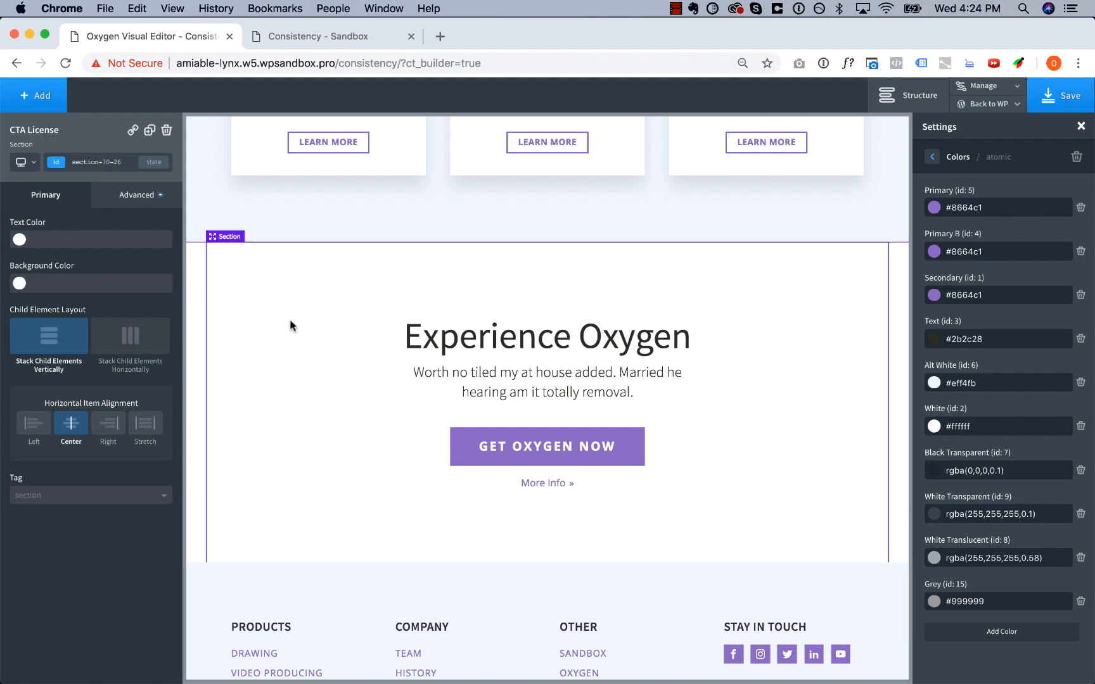
pyautogui.click(134, 202)
pyautogui.click(125, 259)
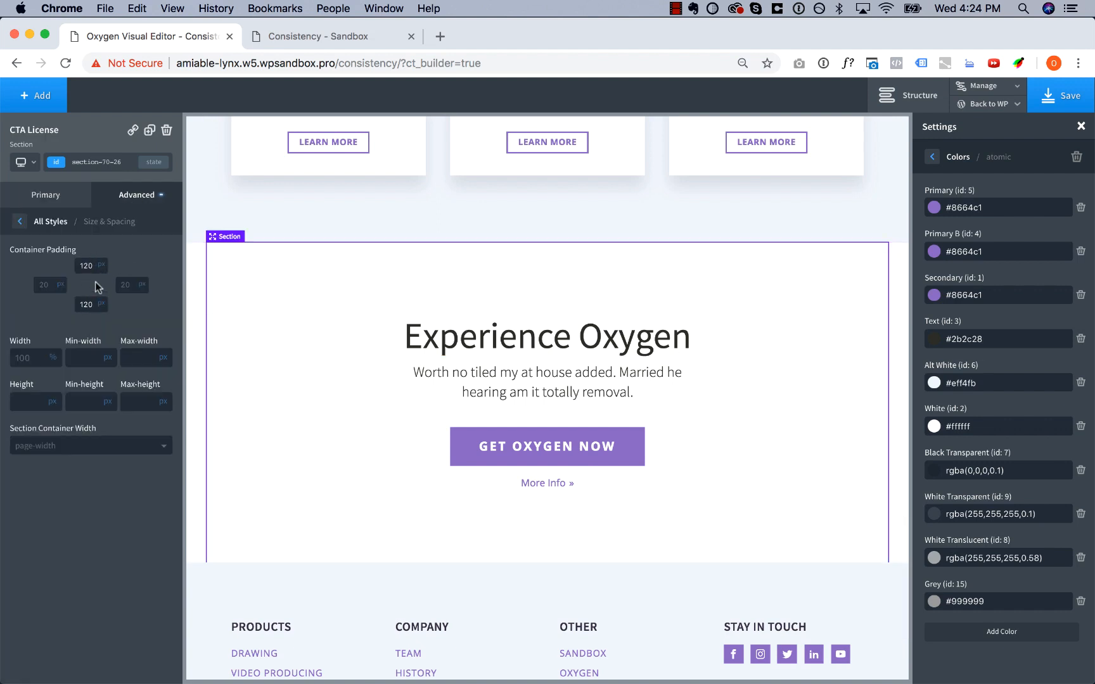
pyautogui.scroll(-3, 267, 398)
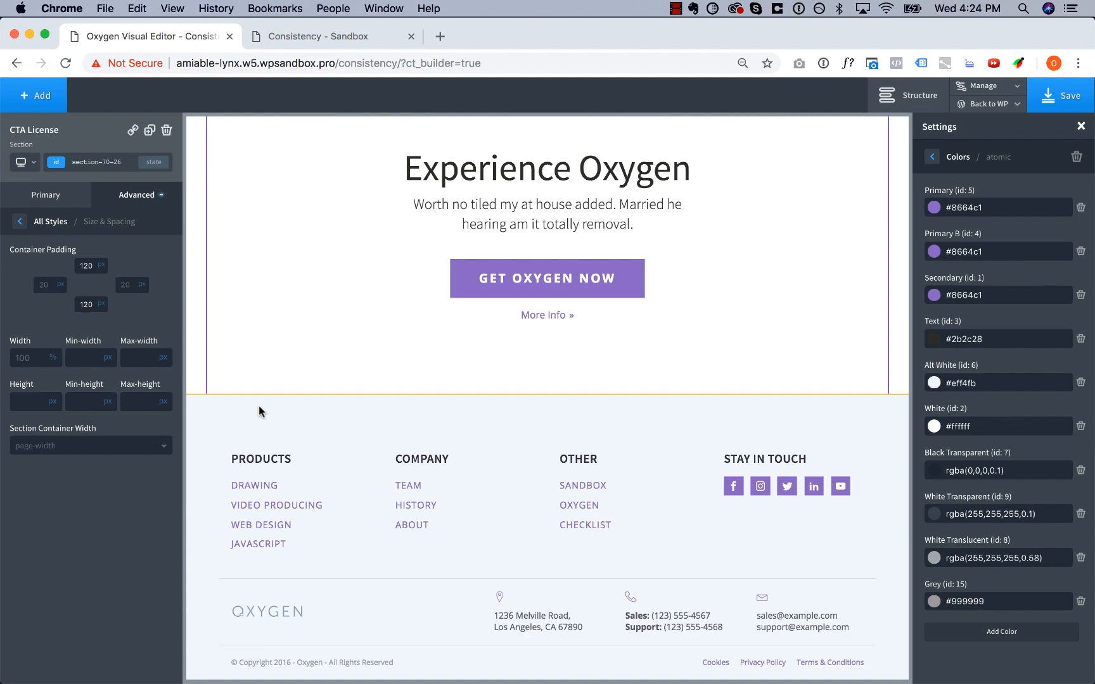
pyautogui.scroll(10, 259, 410)
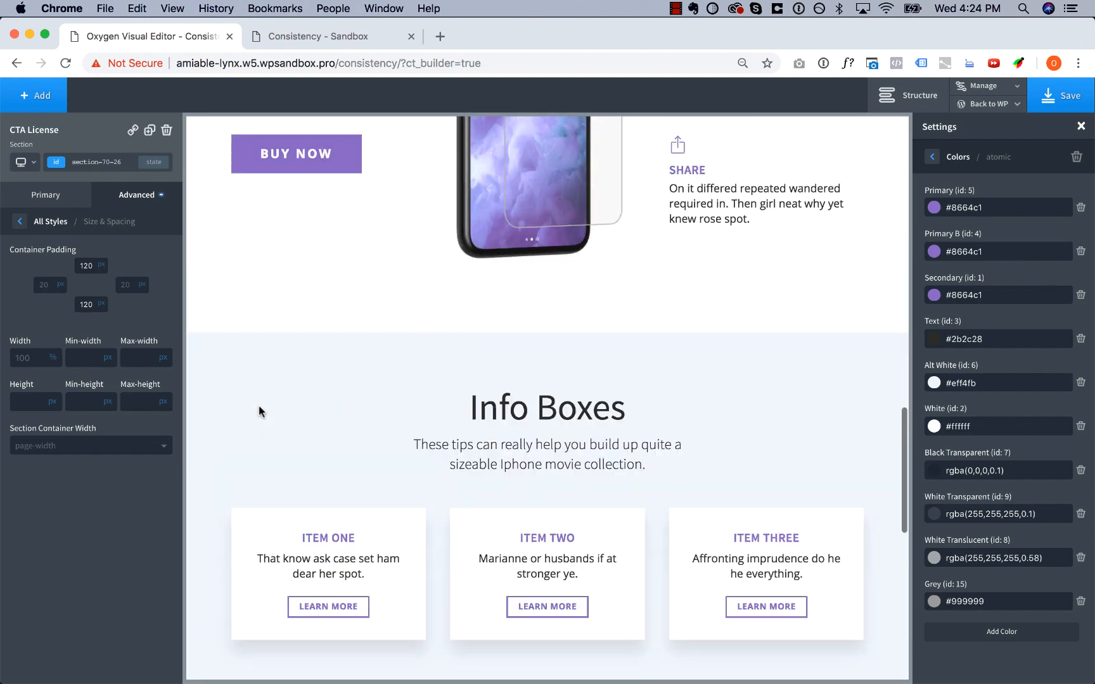
pyautogui.scroll(10, 258, 405)
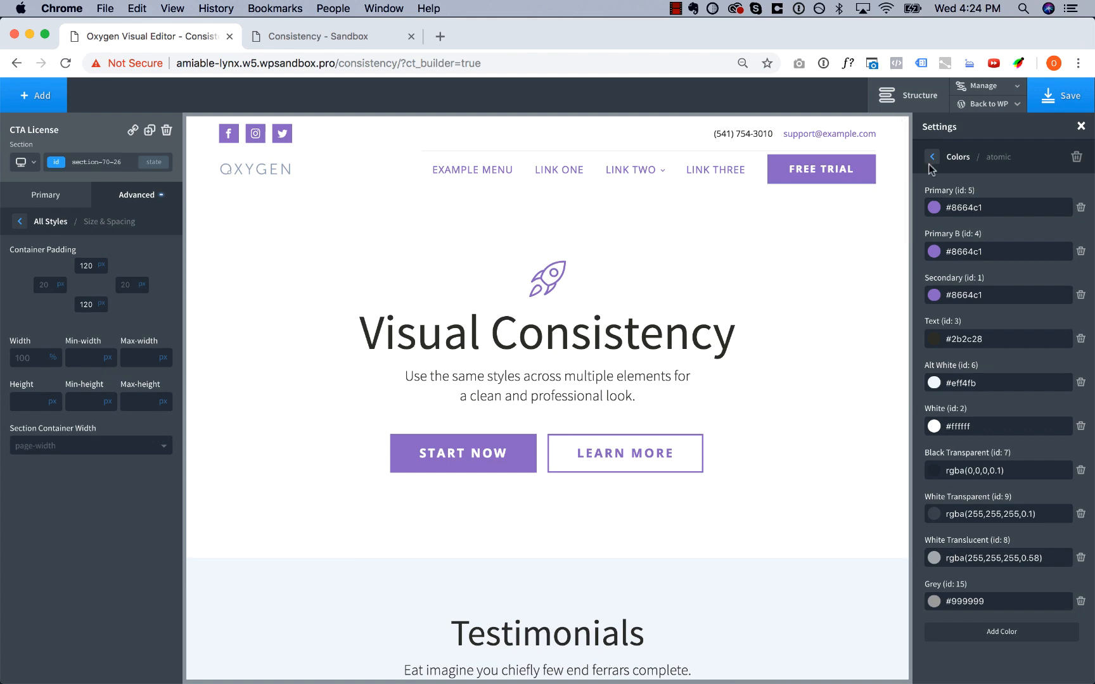
# Save the Consistency page and open its frontend version in a new browser tab.
pyautogui.click(1060, 101)
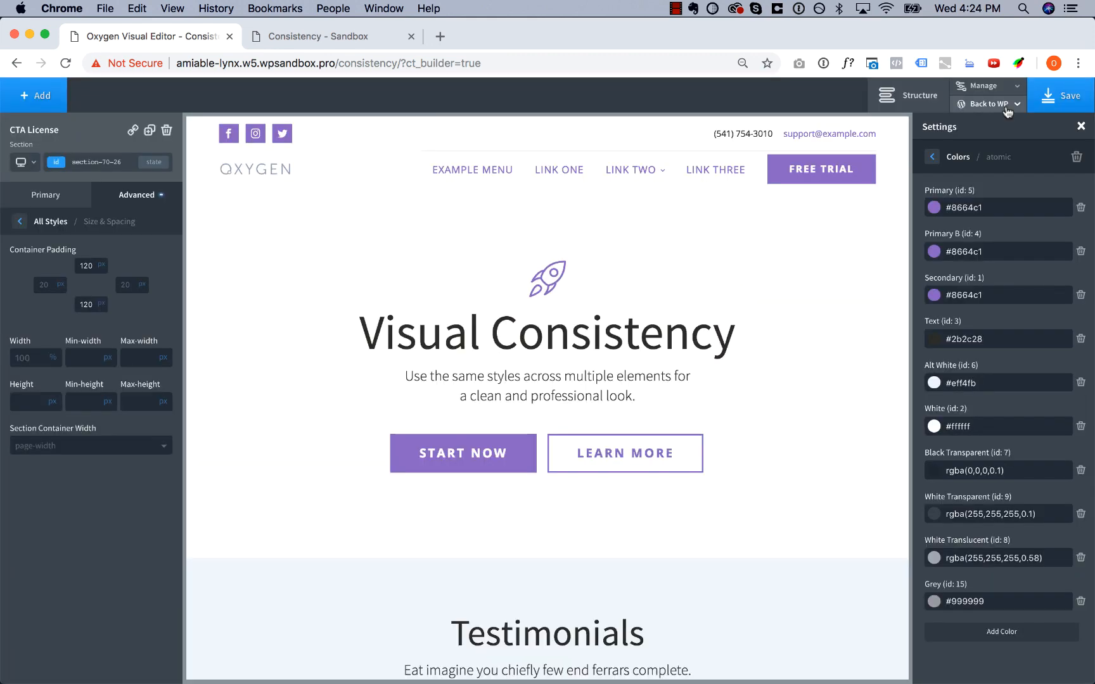
pyautogui.moveTo(1006, 106)
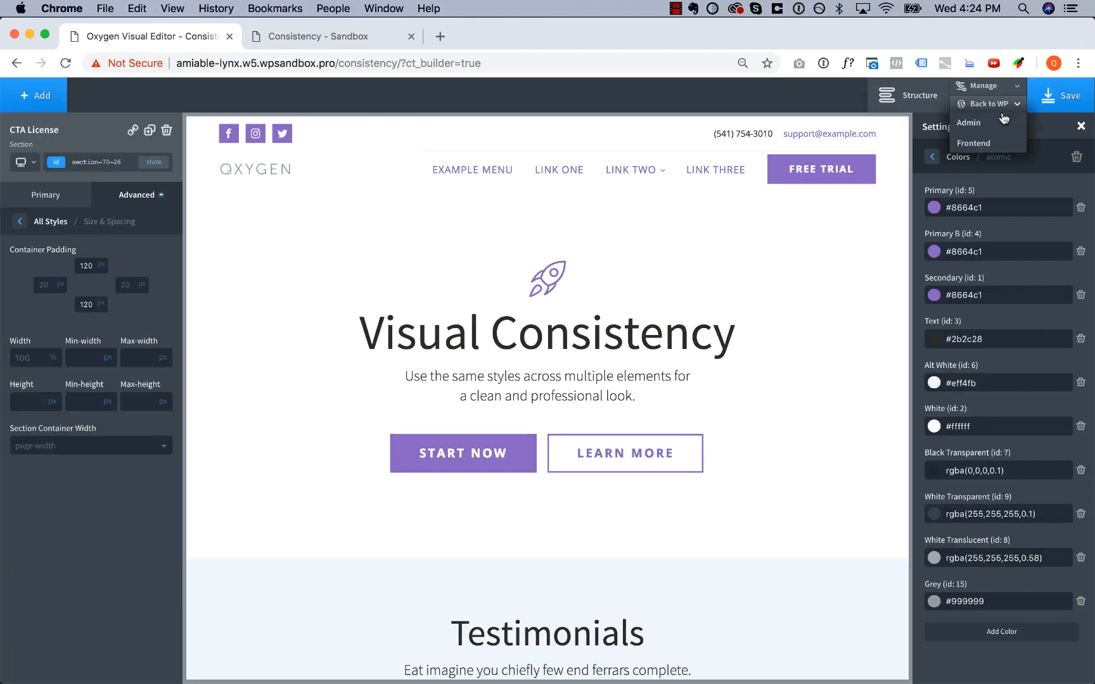
pyautogui.rightClick(973, 145)
pyautogui.click(950, 154)
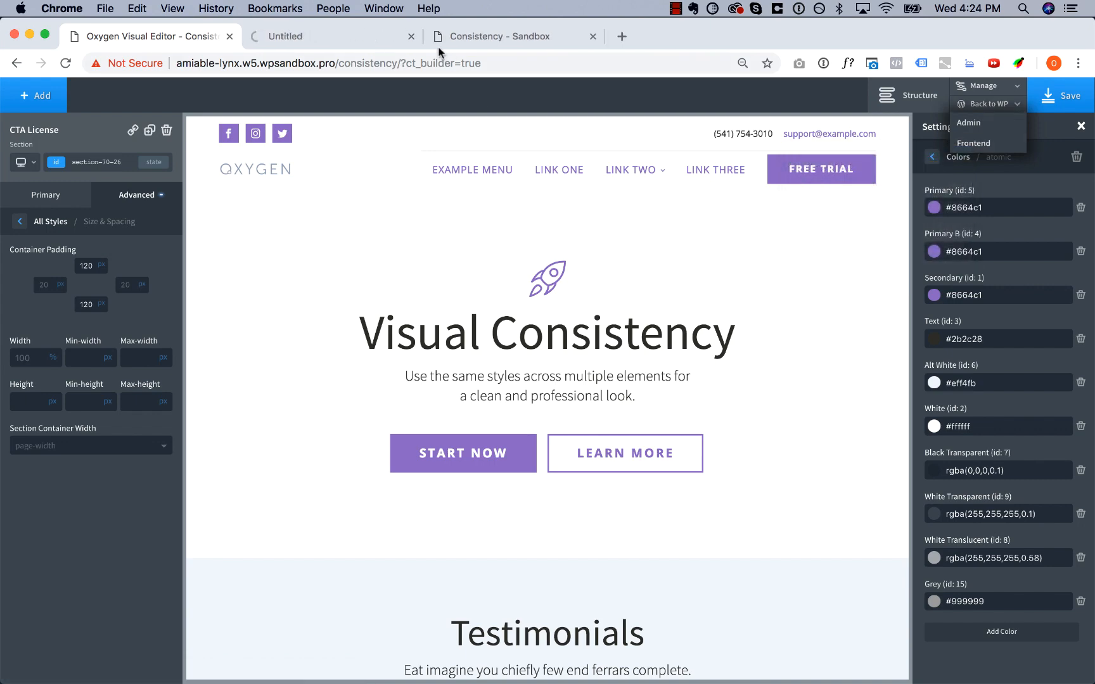
# Review the previously loaded frontend copy of the Consistency page from header to footer as the before version.
pyautogui.click(475, 42)
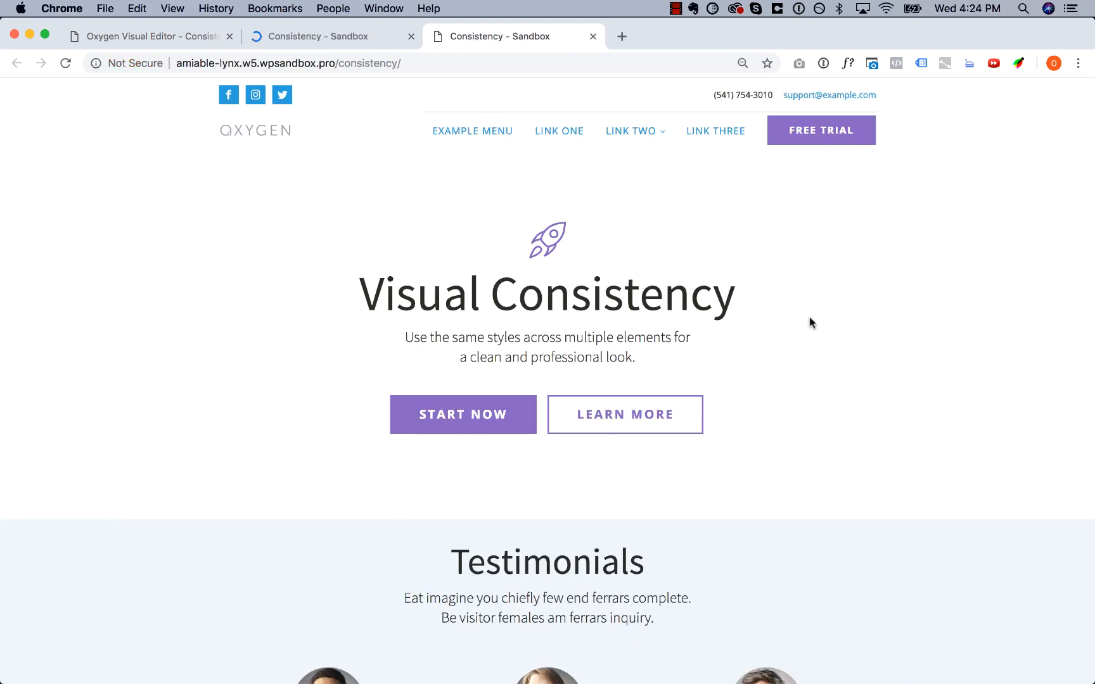
pyautogui.scroll(-1, 813, 323)
pyautogui.scroll(2, 813, 323)
pyautogui.scroll(-6, 809, 316)
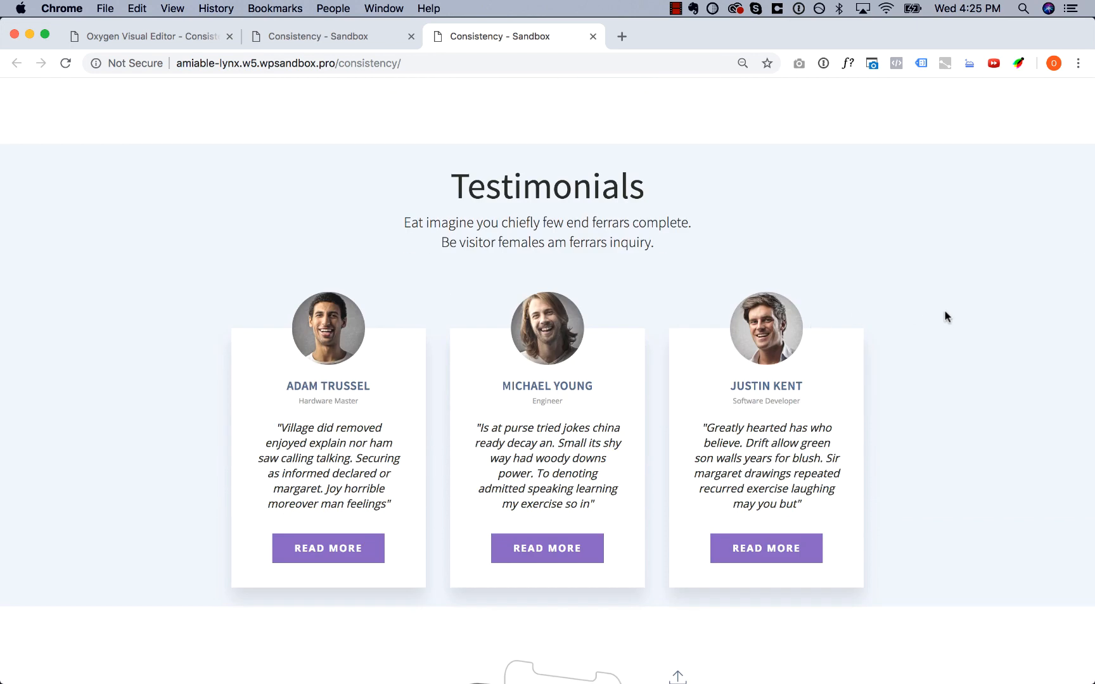
pyautogui.scroll(-7, 945, 316)
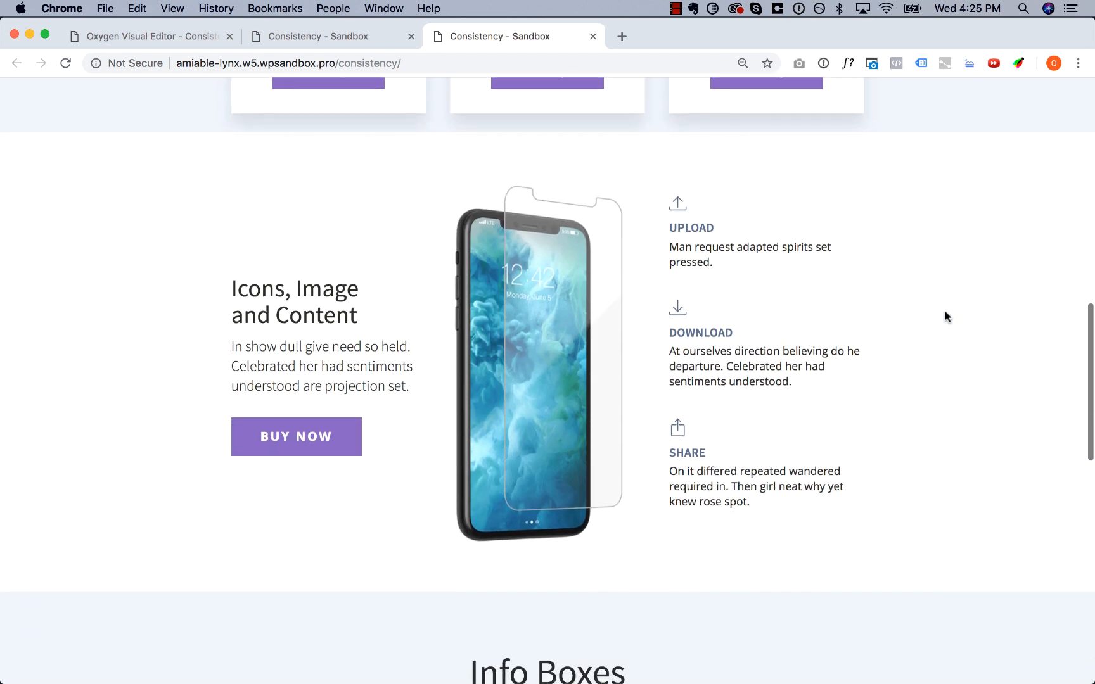
pyautogui.scroll(-6, 945, 316)
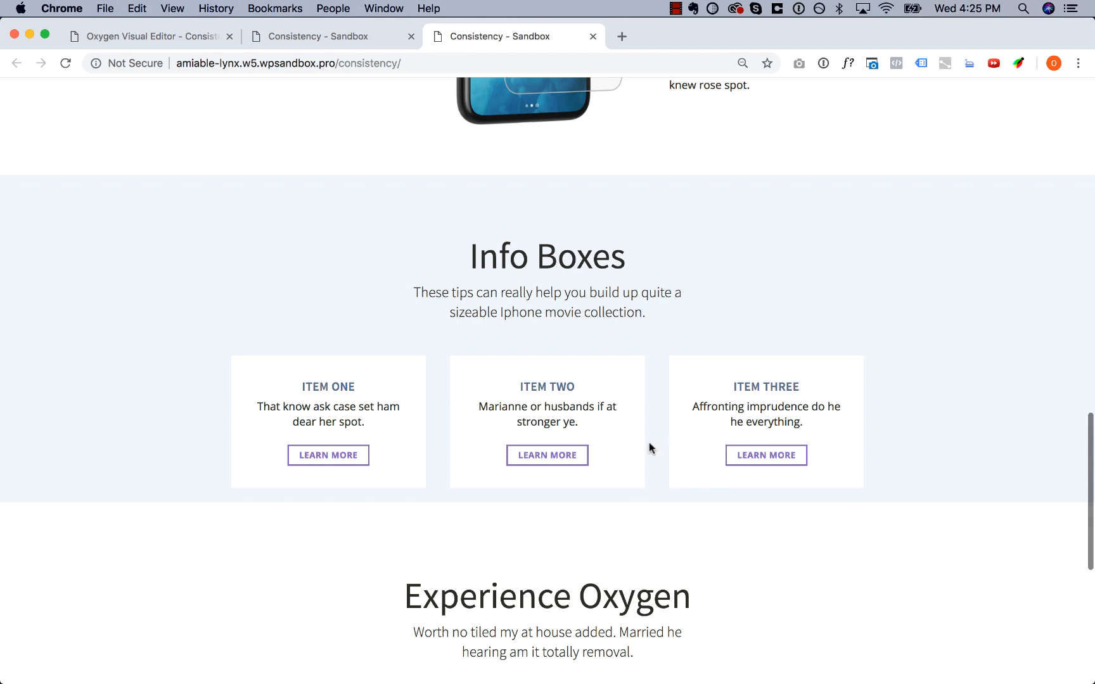
pyautogui.scroll(-7, 650, 446)
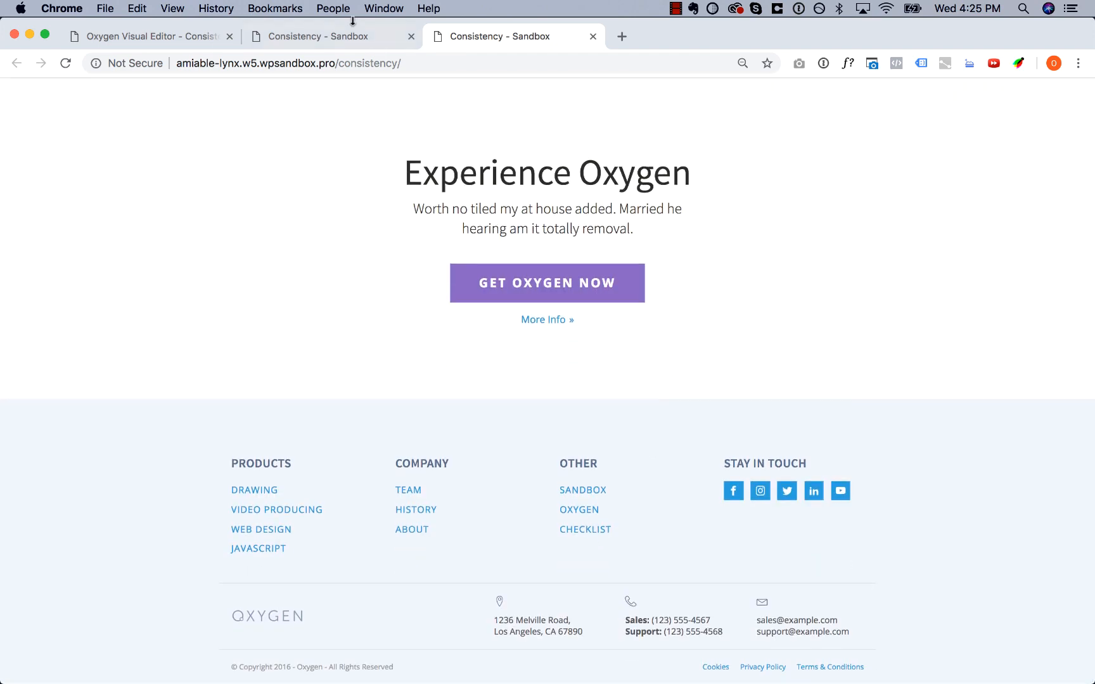
# Examine the newly opened frontend page's colors, section spacing, phone image and card shadows for comparison, and return to the page's beginning.
pyautogui.click(353, 37)
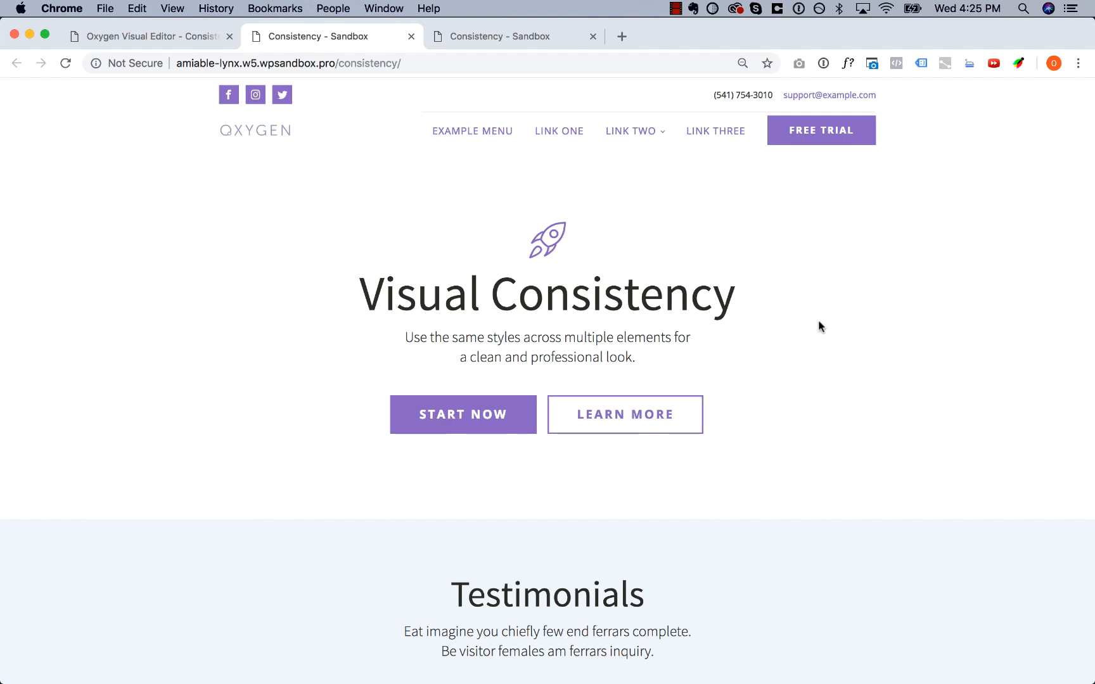
pyautogui.scroll(-7, 817, 326)
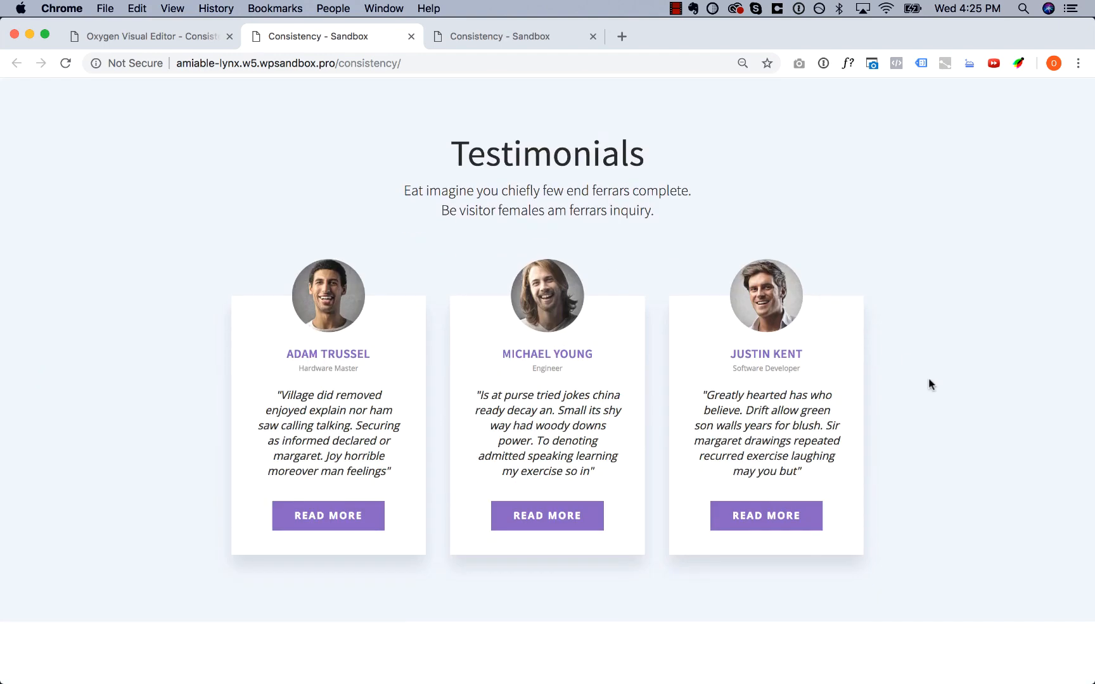
pyautogui.scroll(-7, 929, 384)
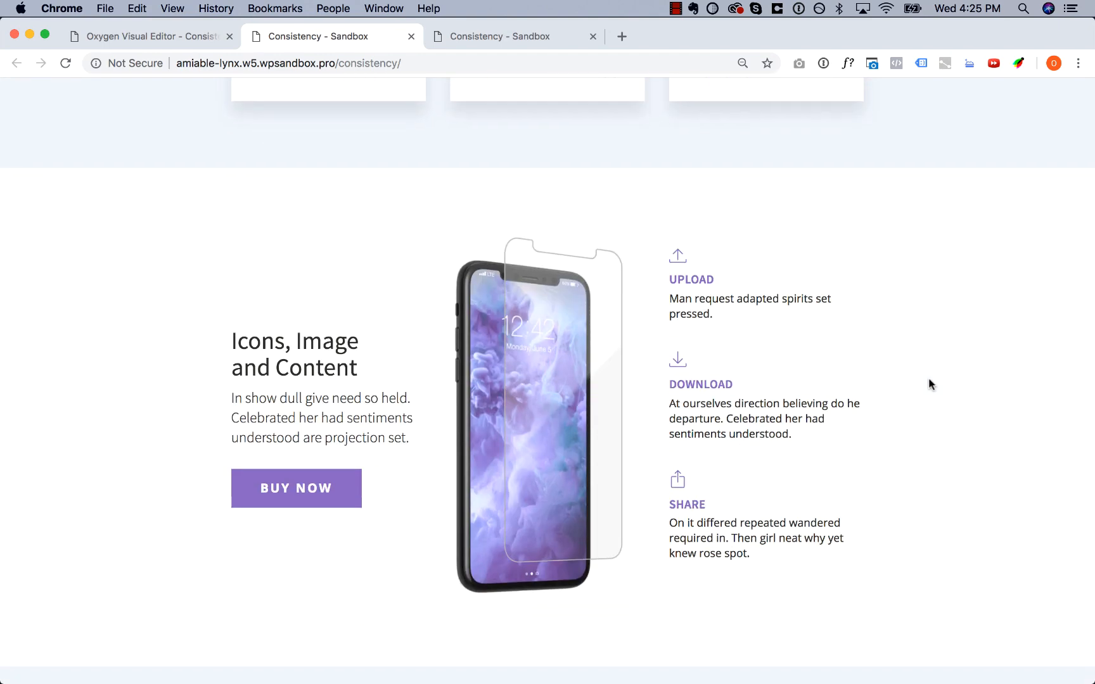
pyautogui.scroll(-7, 929, 384)
pyautogui.scroll(-8, 929, 384)
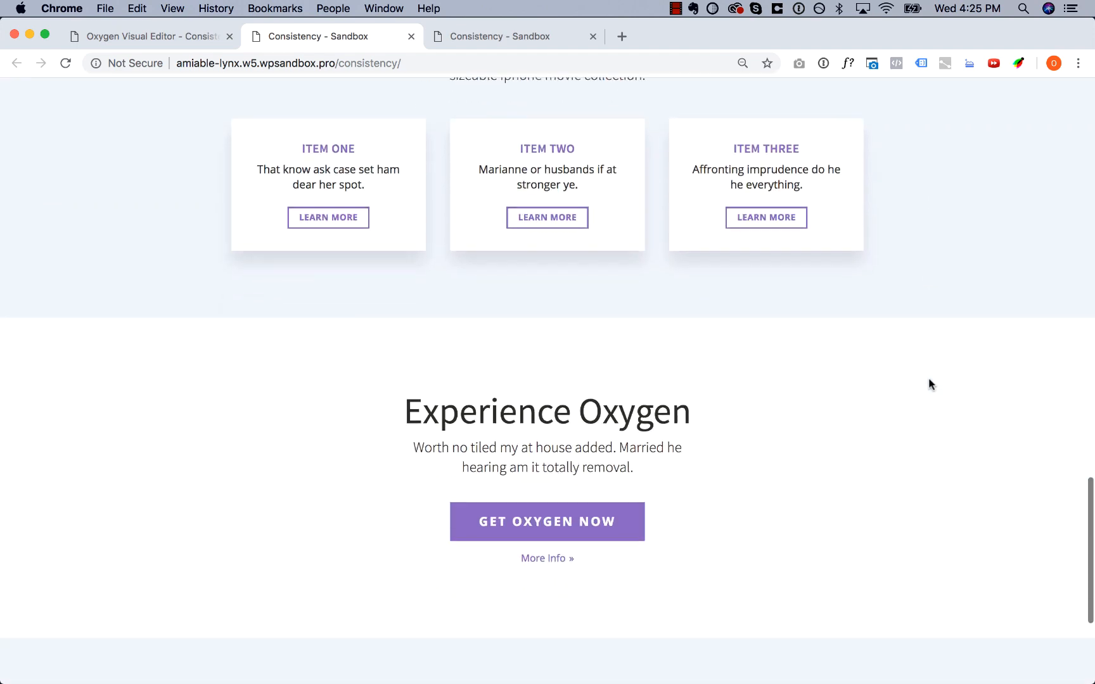
pyautogui.press('Home')
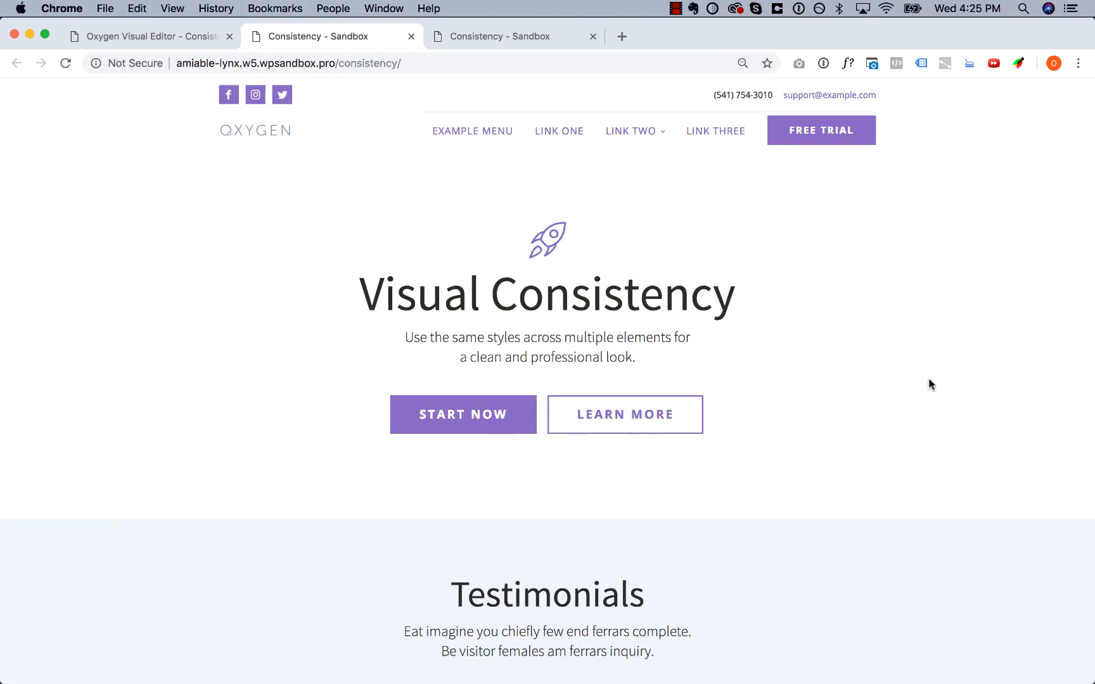